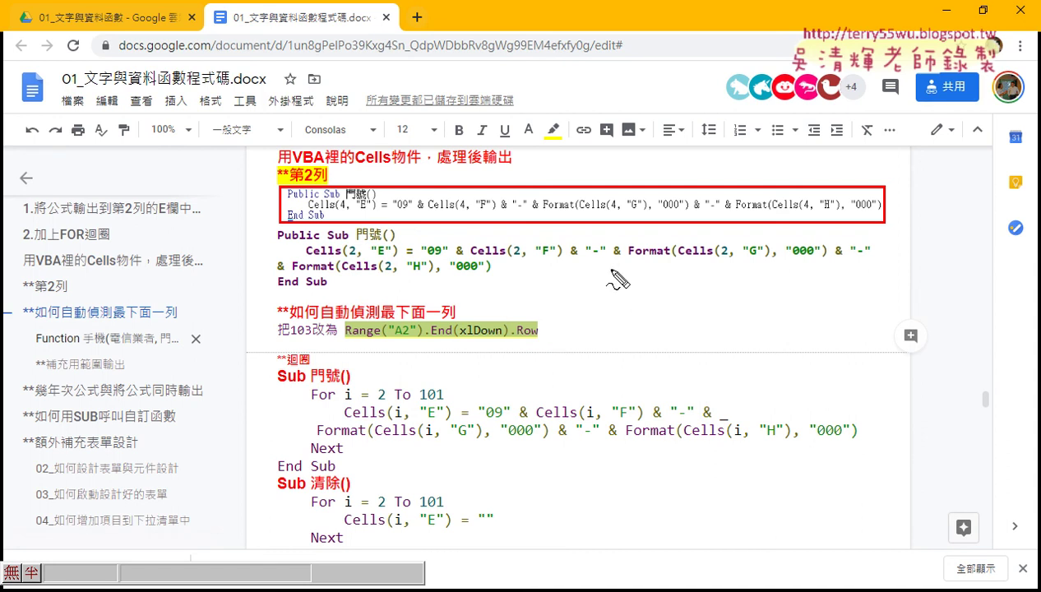
Leave the Google Docs notes and bring the Excel workbook's 綜合練習 (TEXT) sheet to the front.
key(Escape)
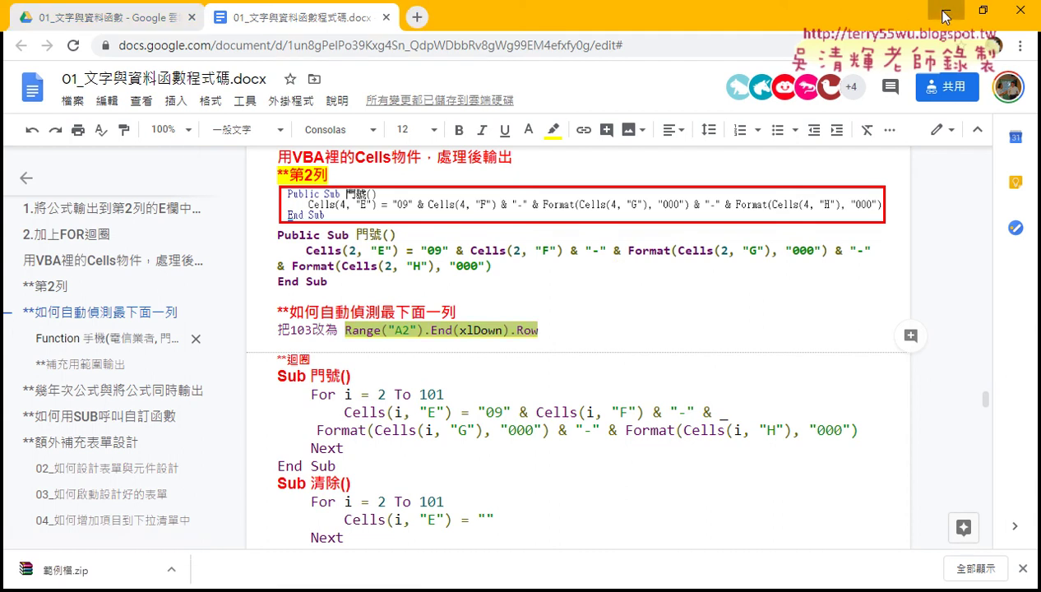
key(alt+Tab)
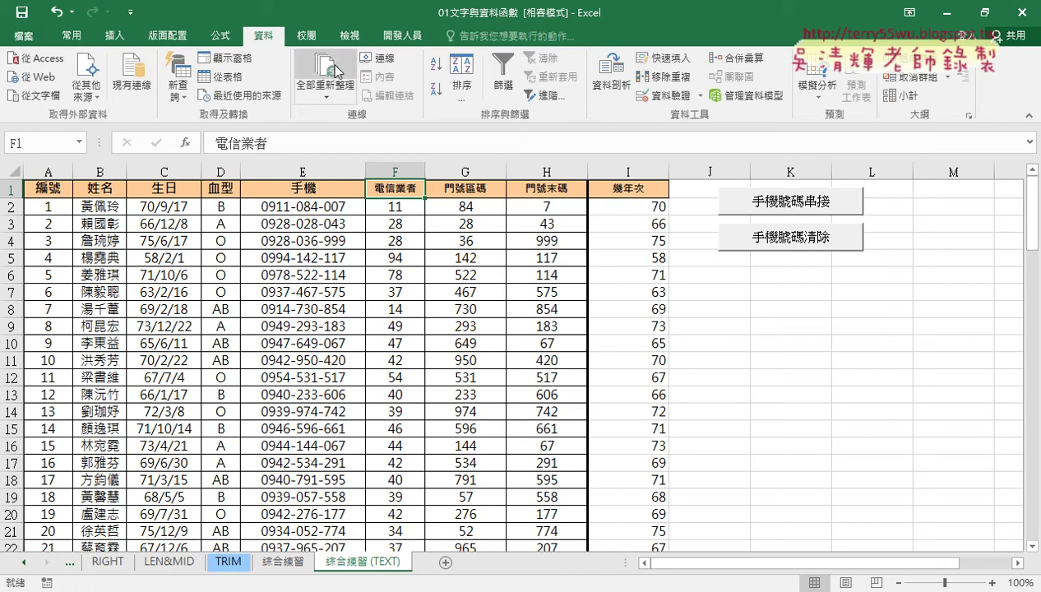
Open Module1 in the VBA editor beside the sheet and highlight the bounds 2 and 101 in For i = 2 To 101.
click(387, 36)
click(31, 72)
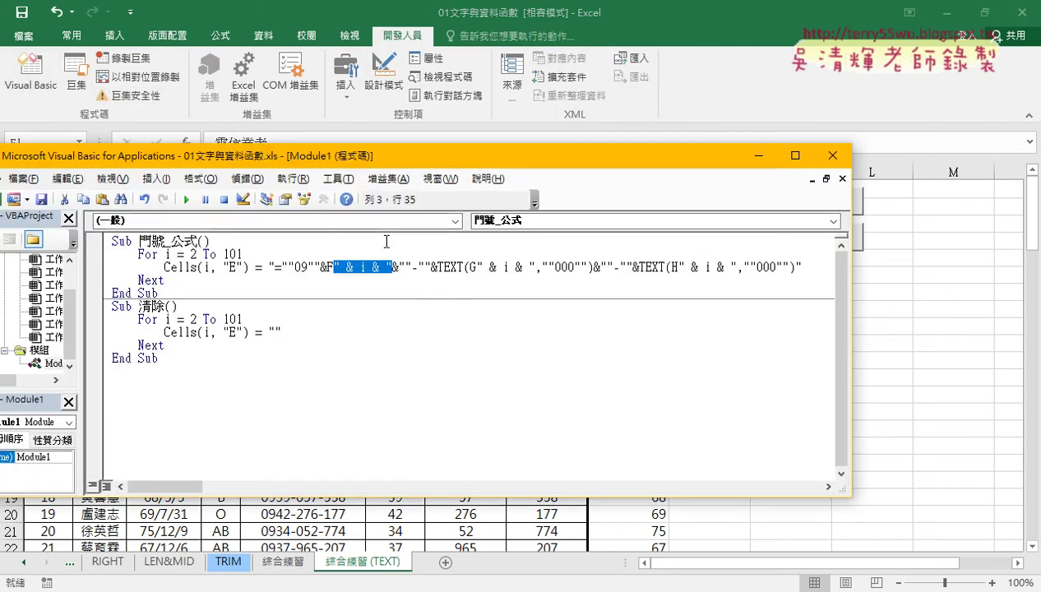
drag(243, 254, 164, 254)
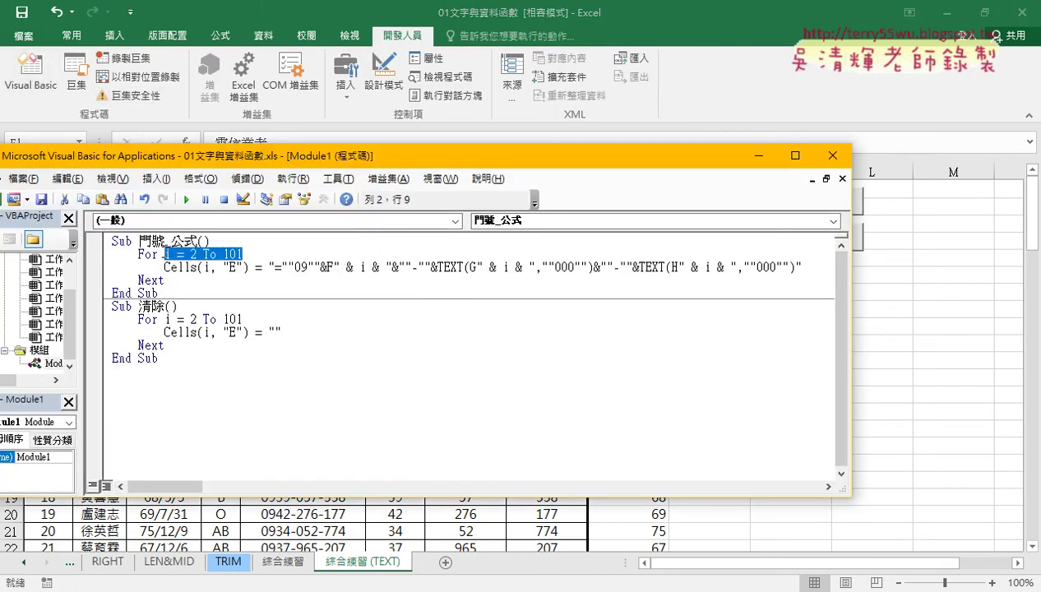
drag(266, 160, 518, 159)
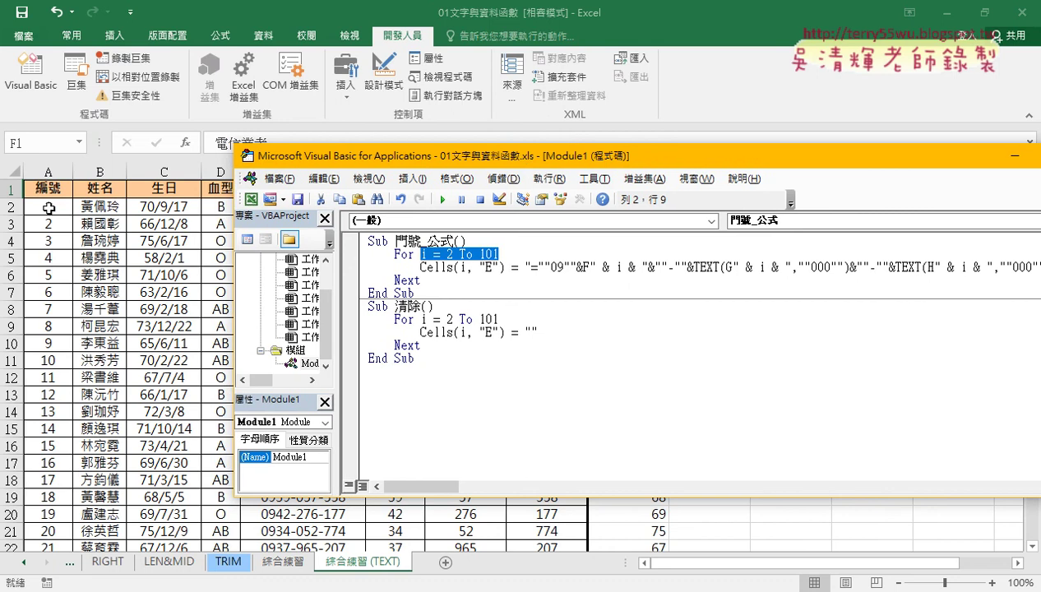
double_click(450, 254)
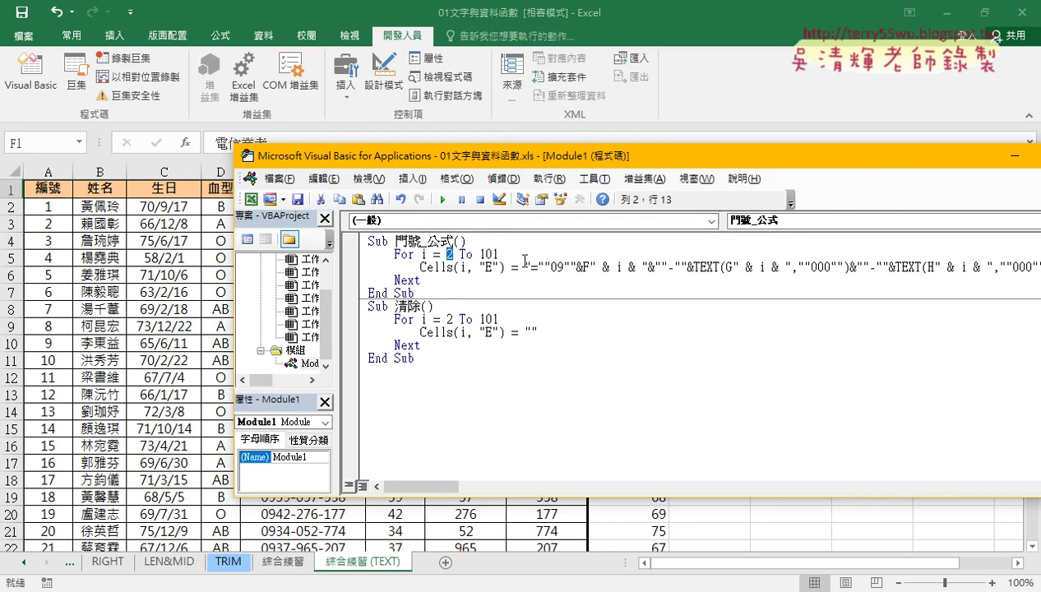
double_click(488, 255)
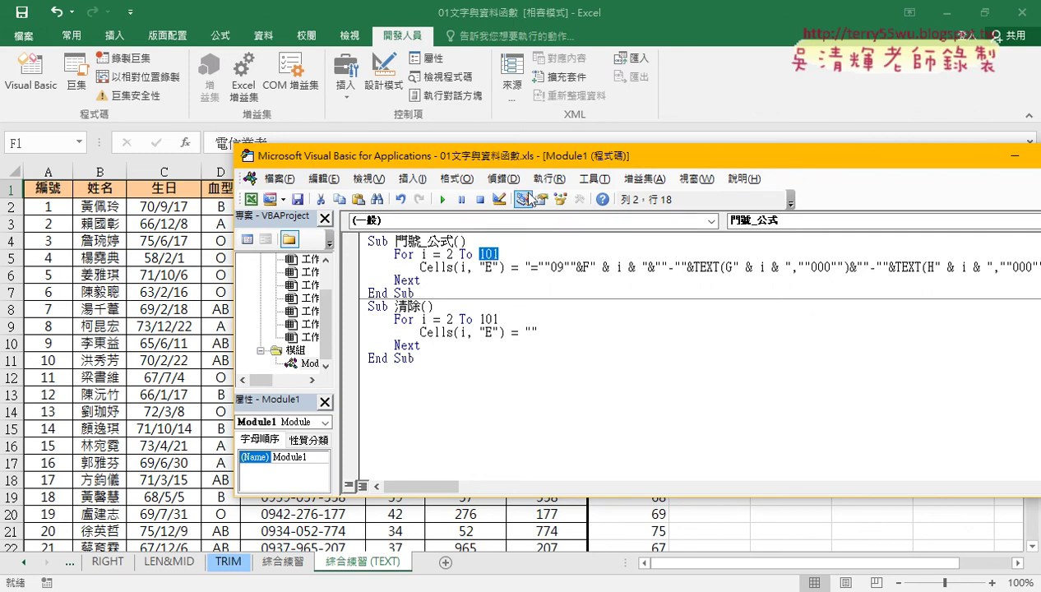
drag(526, 160, 678, 108)
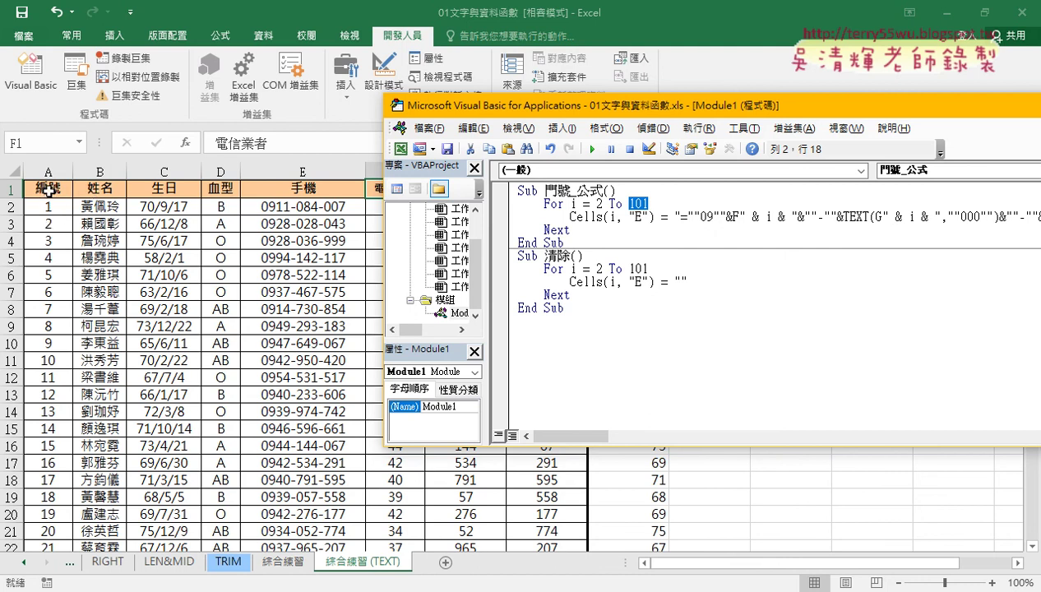
Check on the 綜合練習 (TEXT) sheet that the data runs from A1 down to row 101.
click(50, 190)
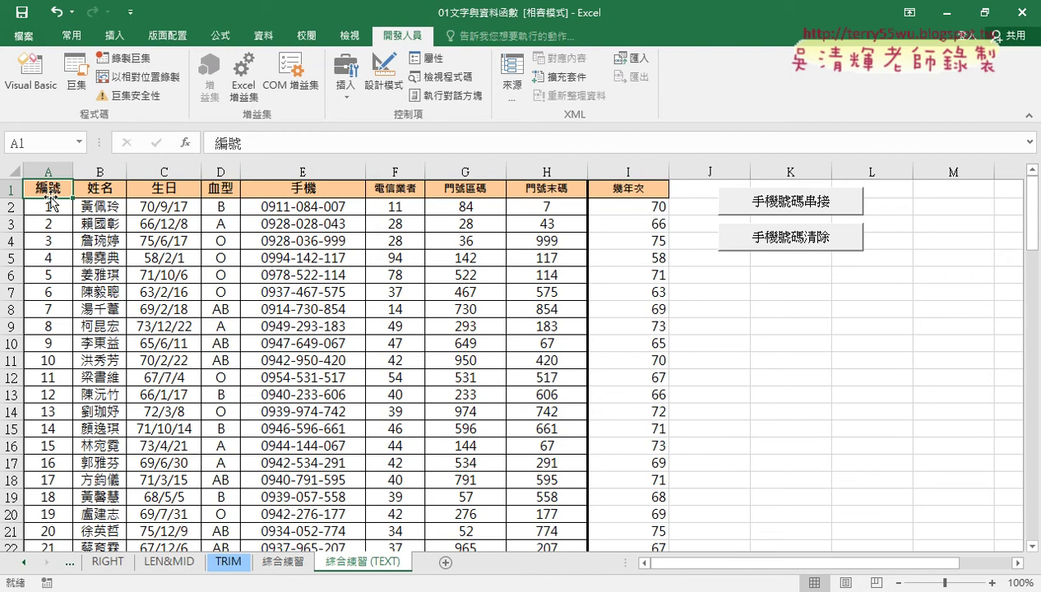
key(ctrl+Down)
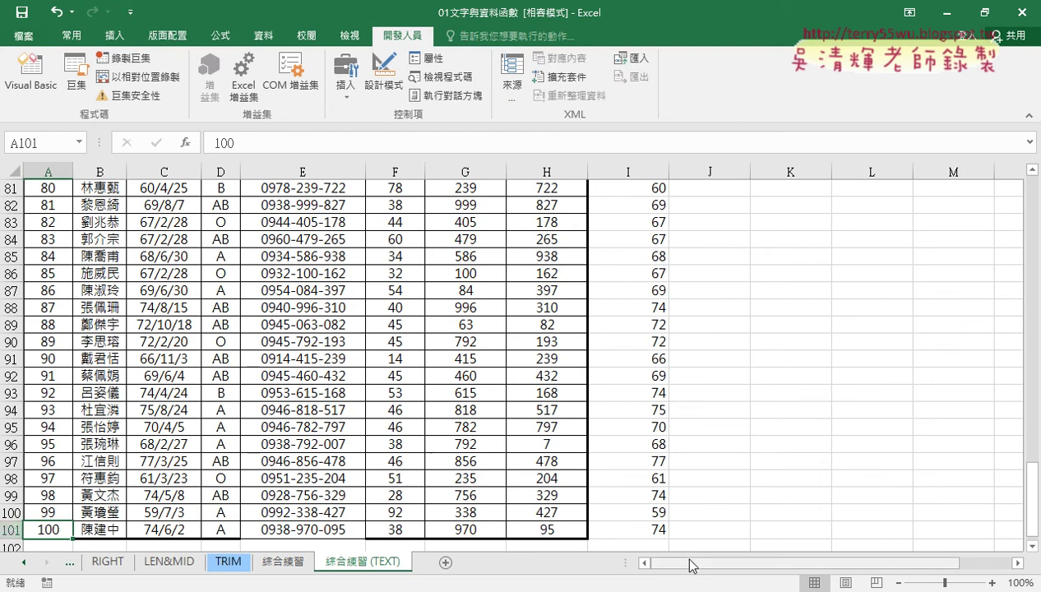
drag(1031, 502, 1035, 183)
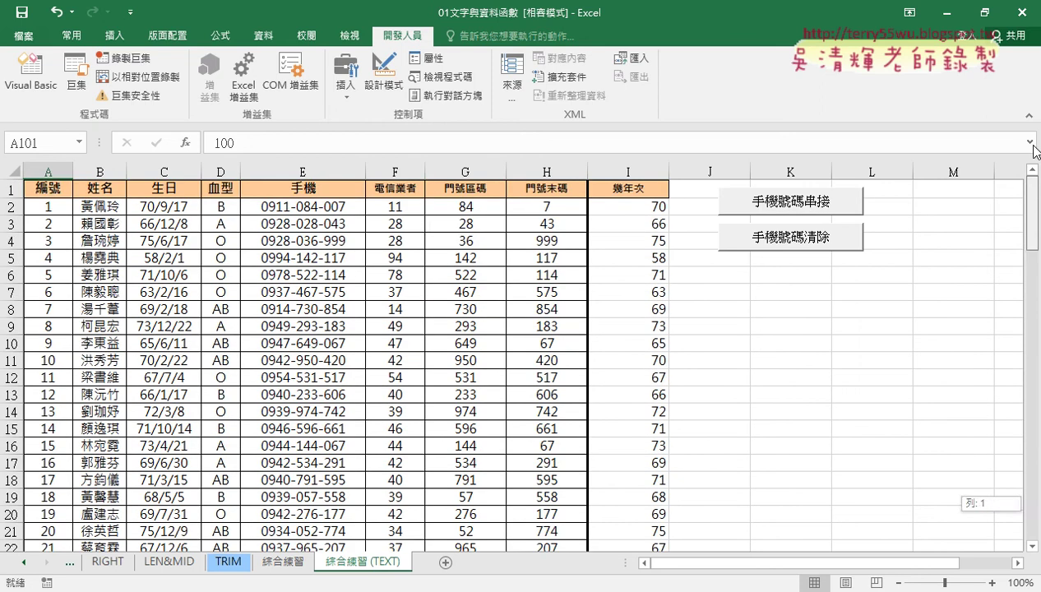
click(49, 189)
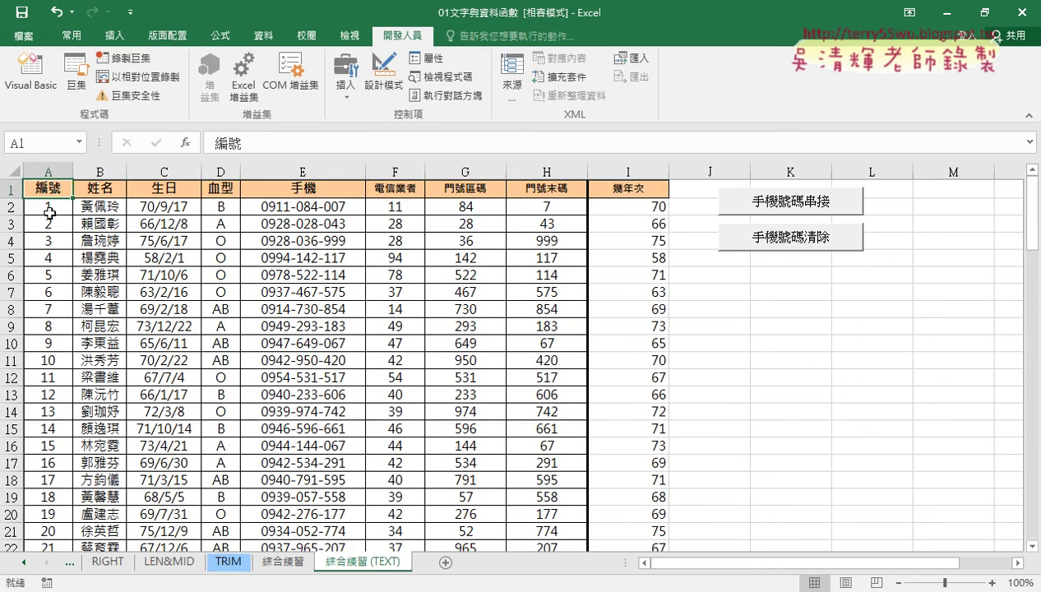
click(49, 207)
click(51, 190)
Reopen the VBA editor and delete the fixed end value 101 from 門號_公式's For line.
click(37, 78)
drag(556, 117, 257, 151)
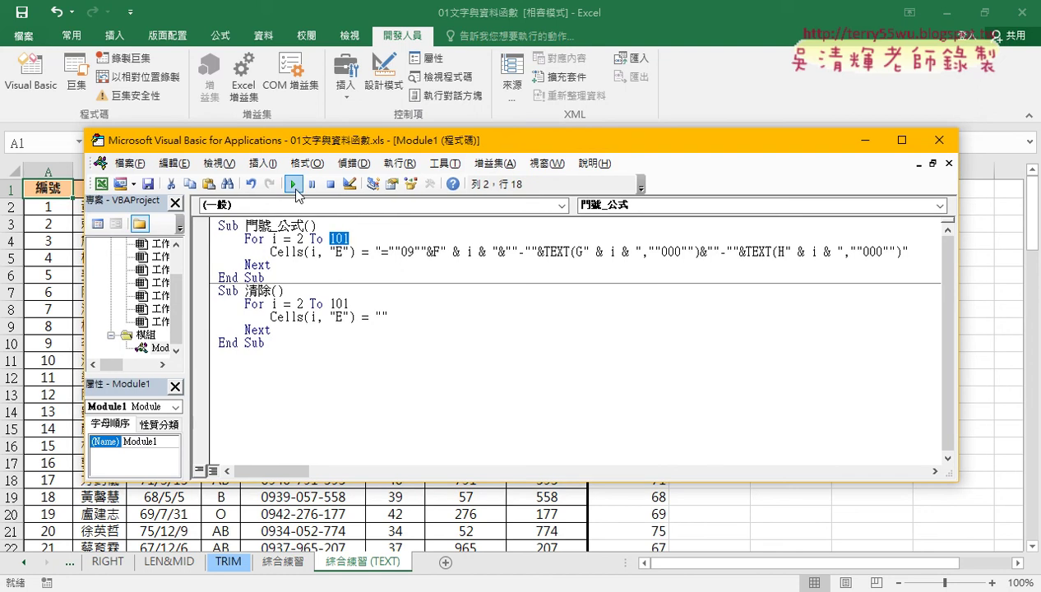
click(352, 239)
double_click(340, 239)
key(Delete)
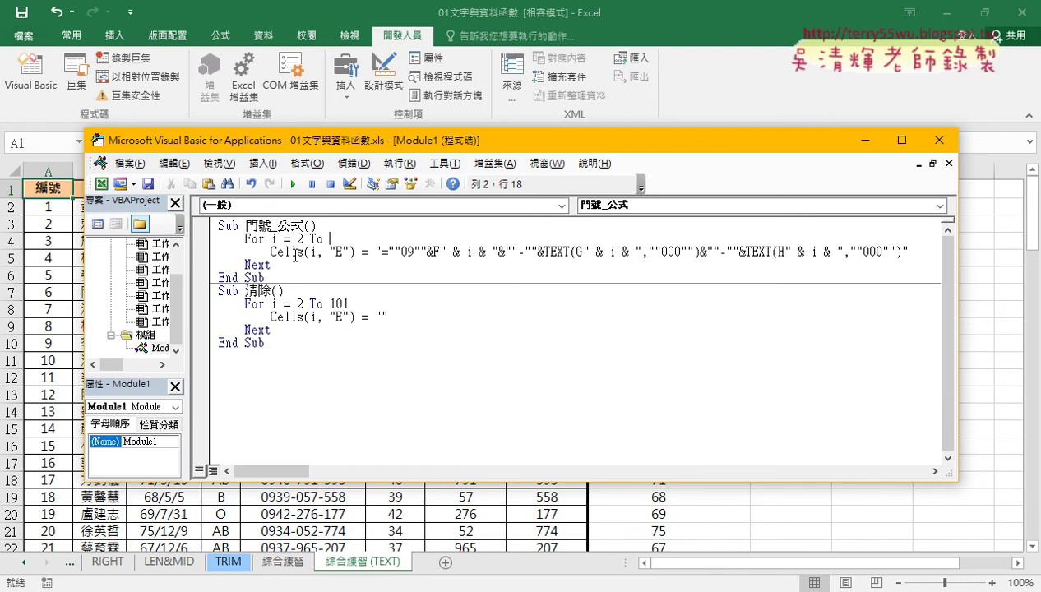
Dismiss the compile error and type range("A1"). as the new loop end.
click(315, 253)
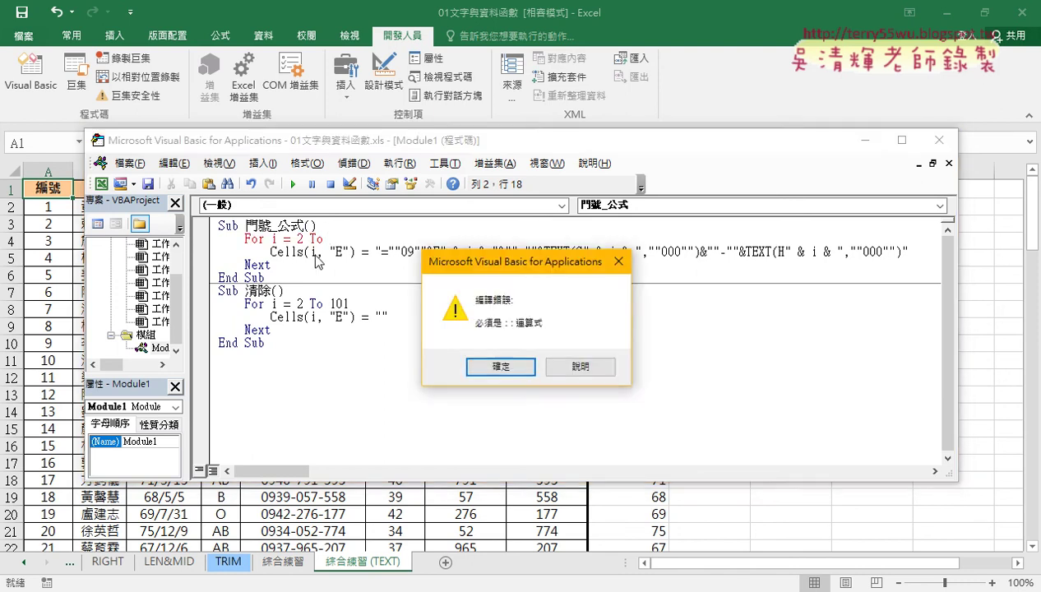
click(494, 370)
double_click(314, 253)
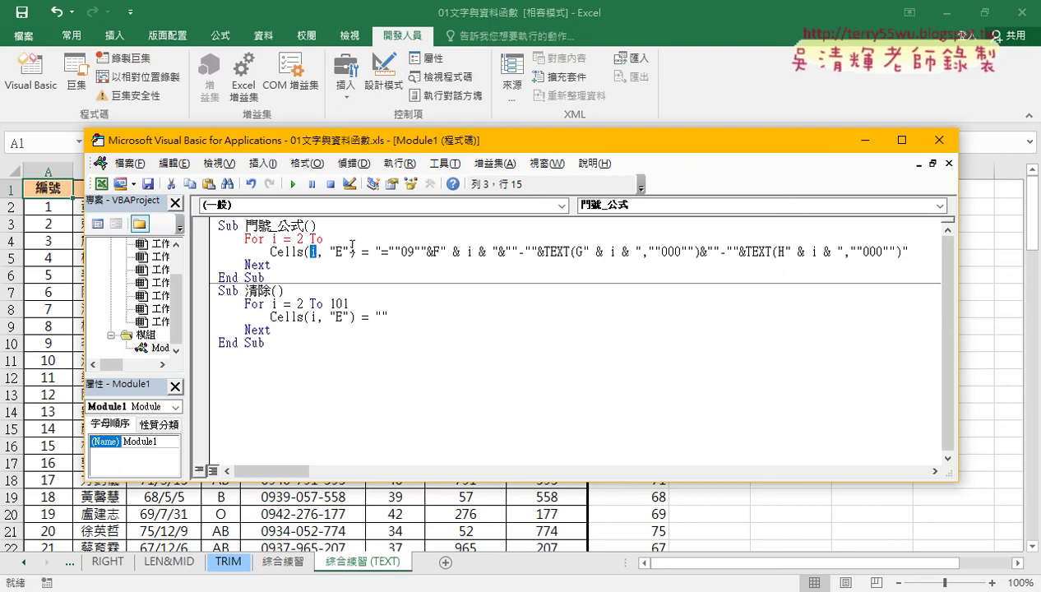
click(345, 237)
text(ran)
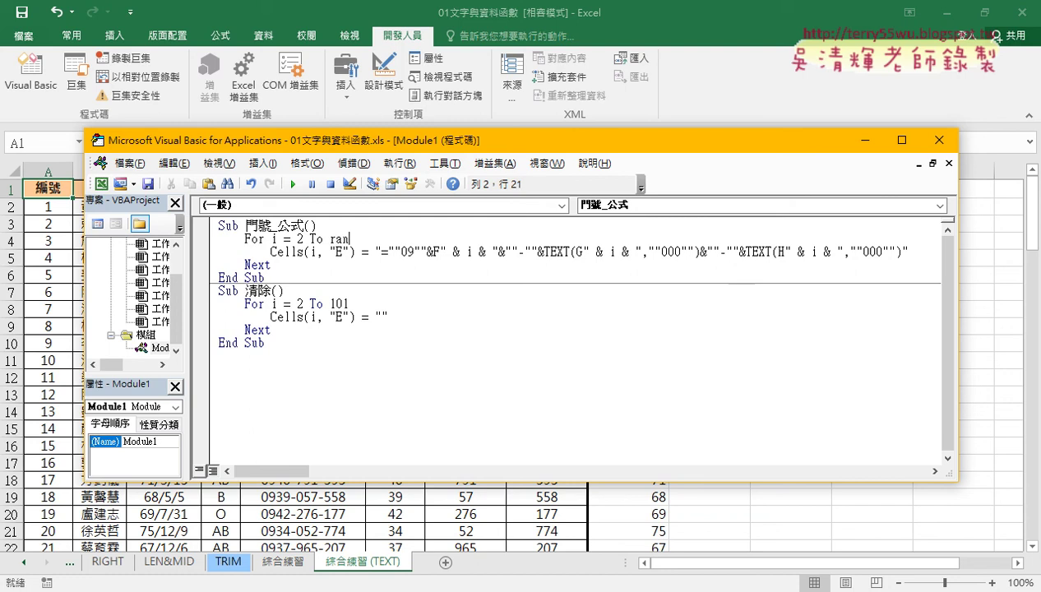
text(ge)
text(()
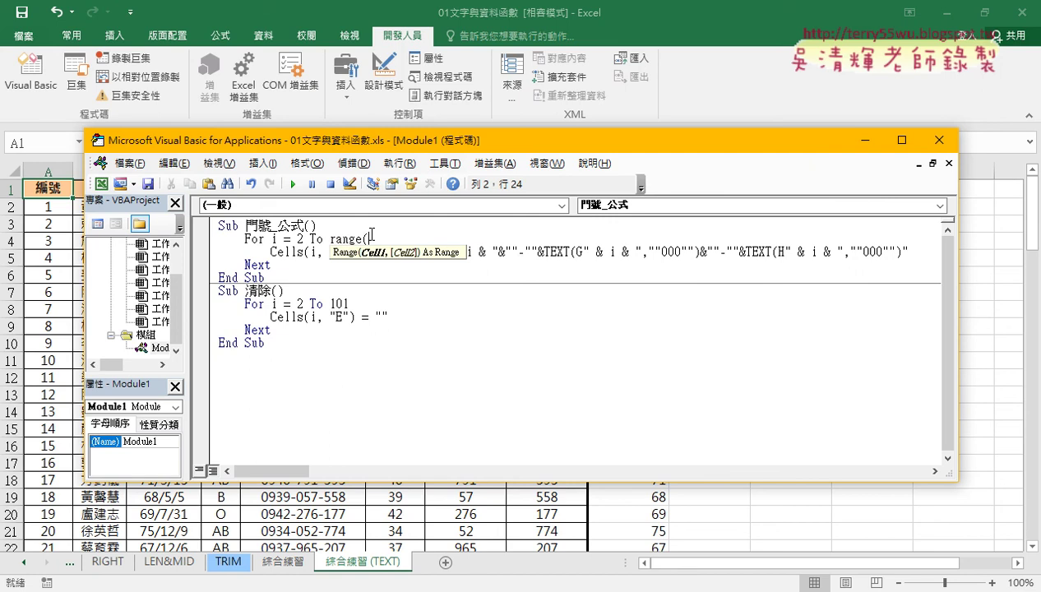
text("A)
text(1")
text())
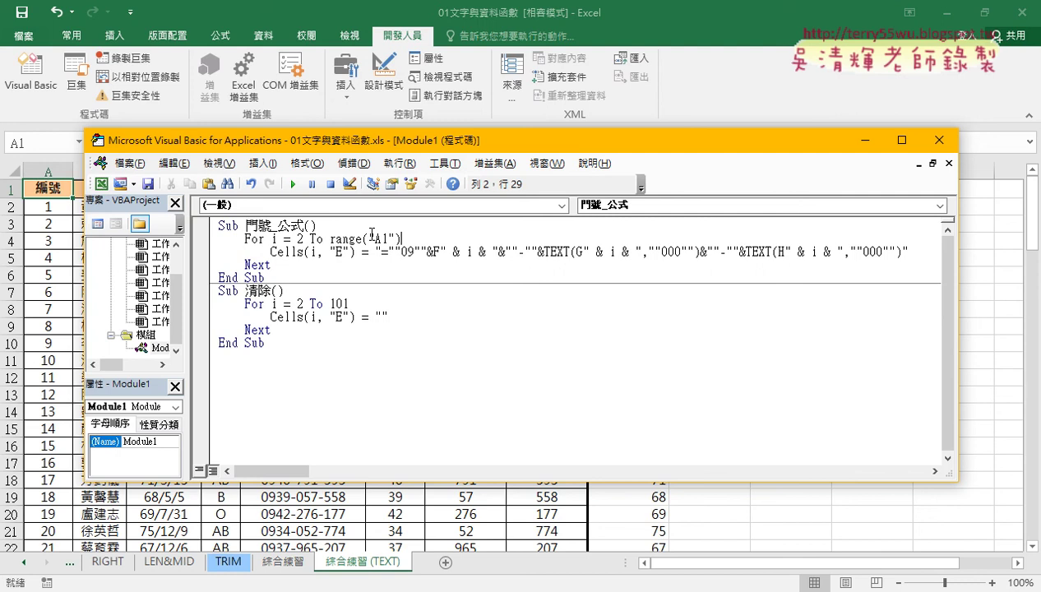
text(.)
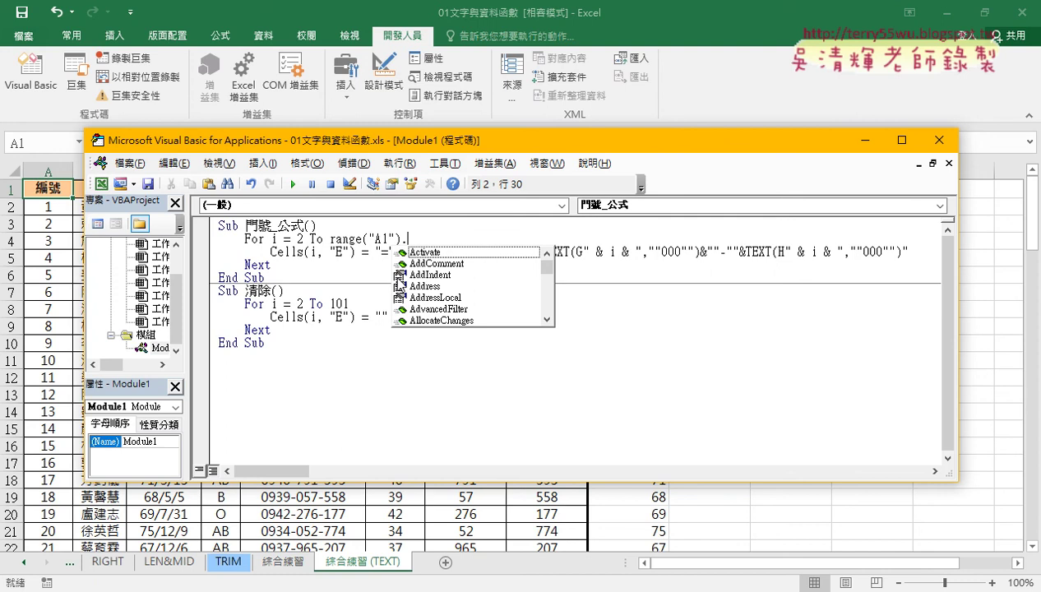
Insert the End property after range("A1") from the IntelliSense member list.
click(548, 274)
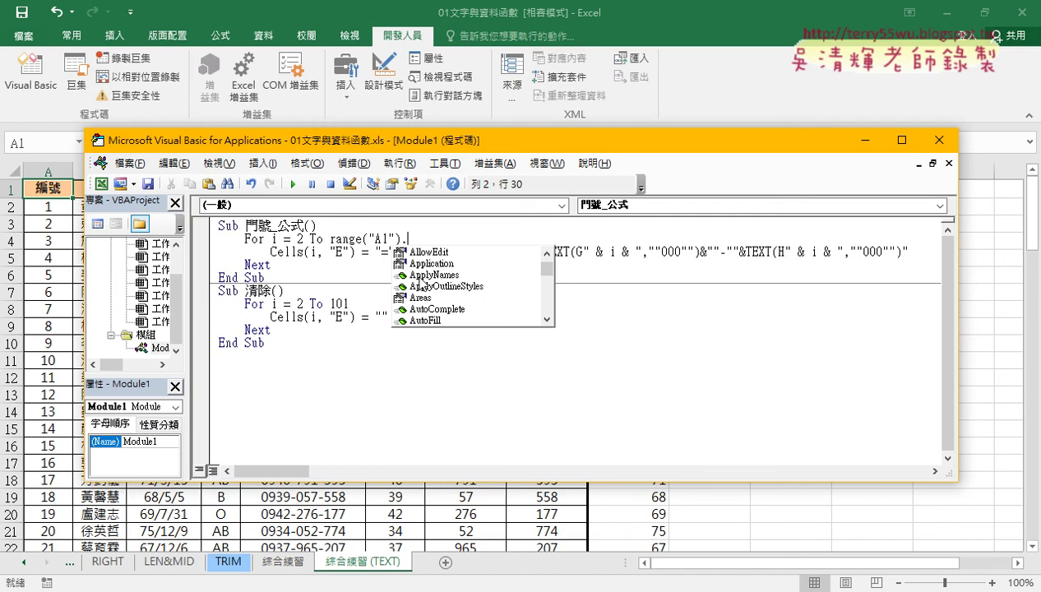
text(E)
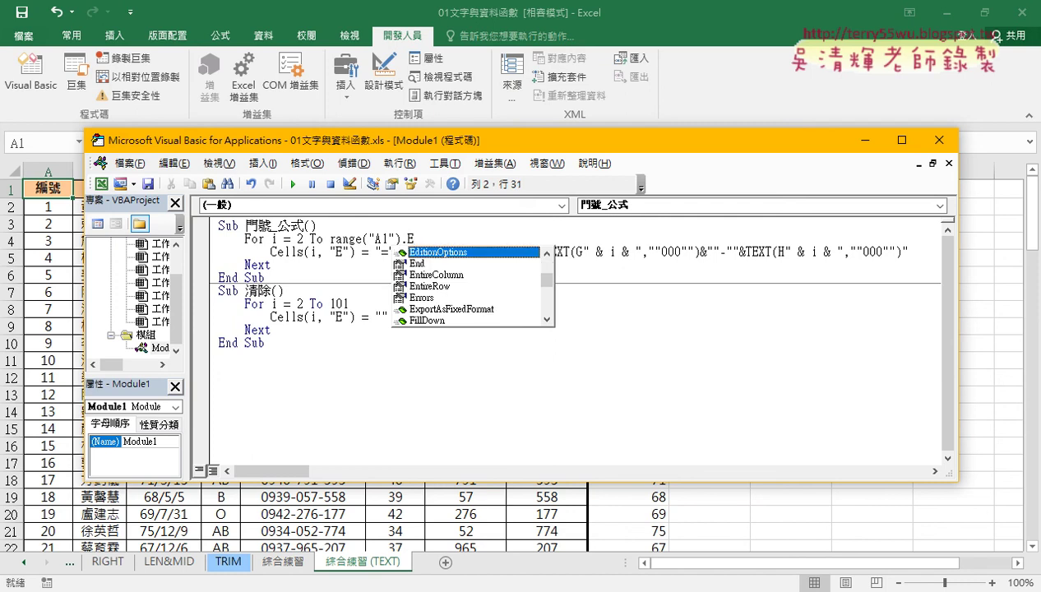
key(Down)
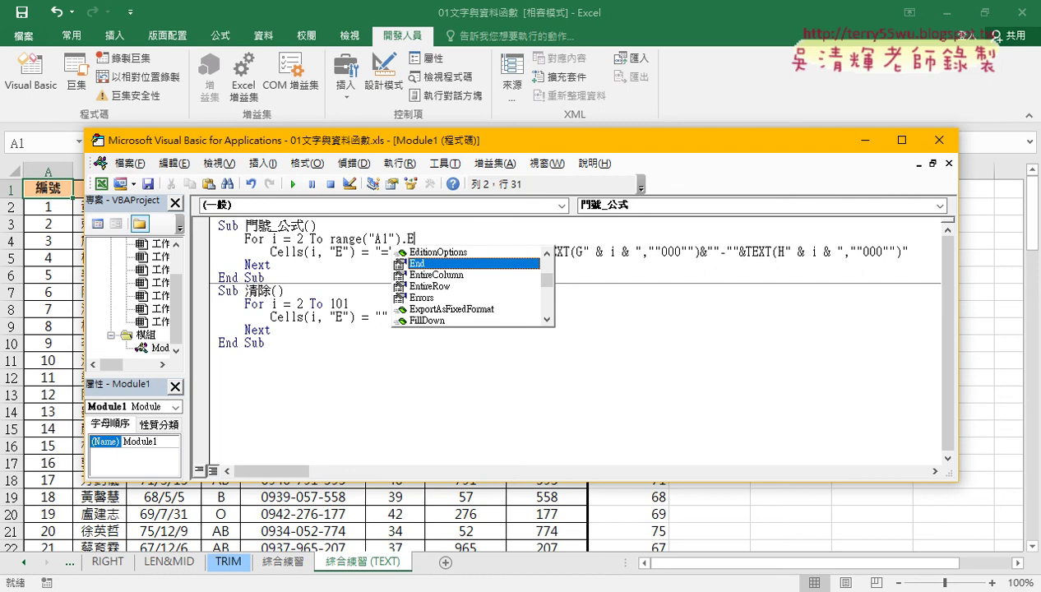
double_click(418, 263)
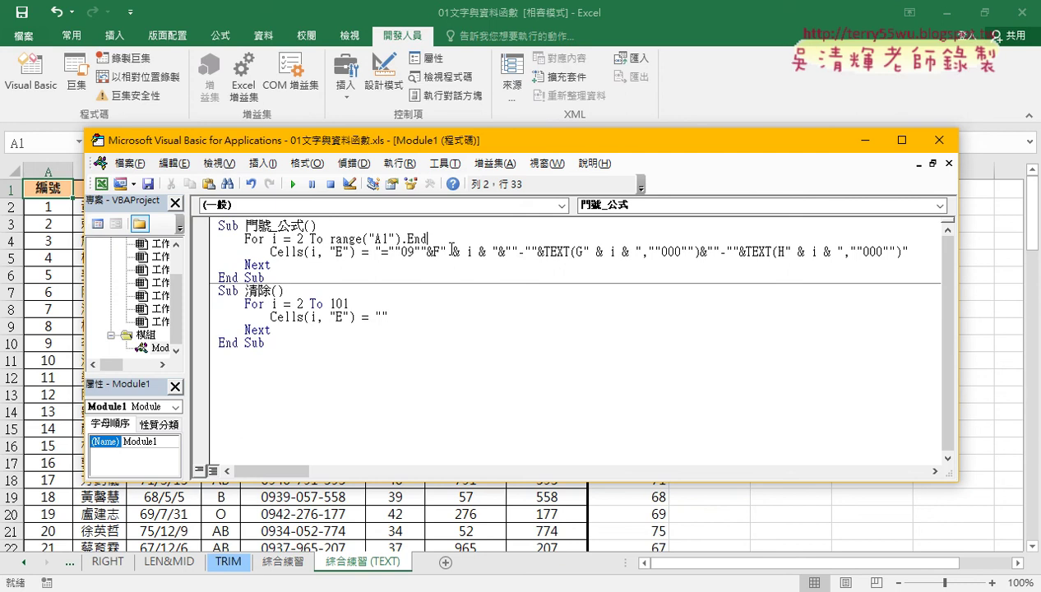
Add an opening parenthesis after End and browse the direction constants toward xlDown.
text(()
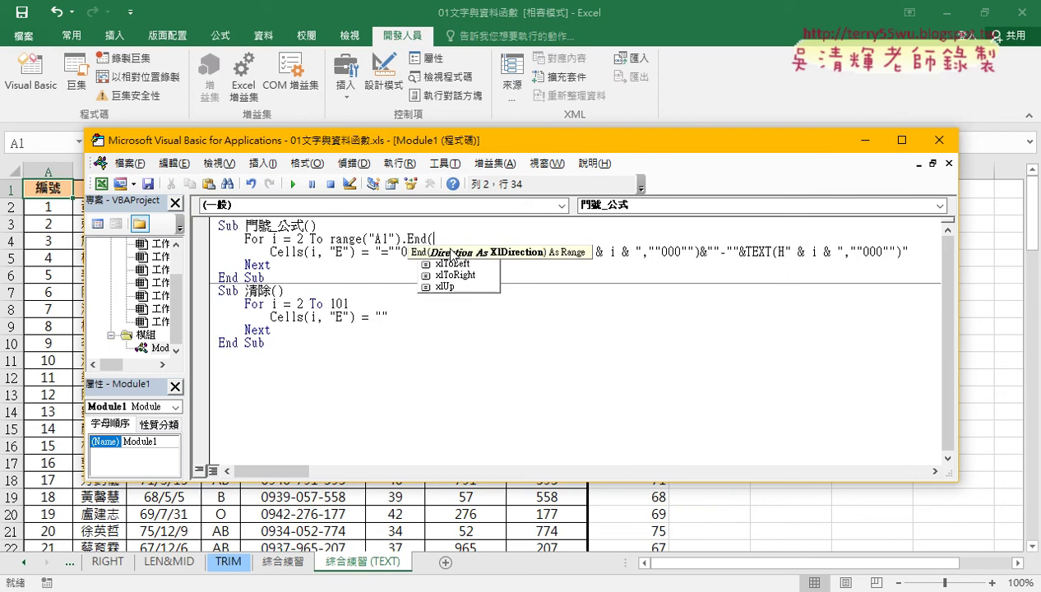
key(Down)
key(Down)
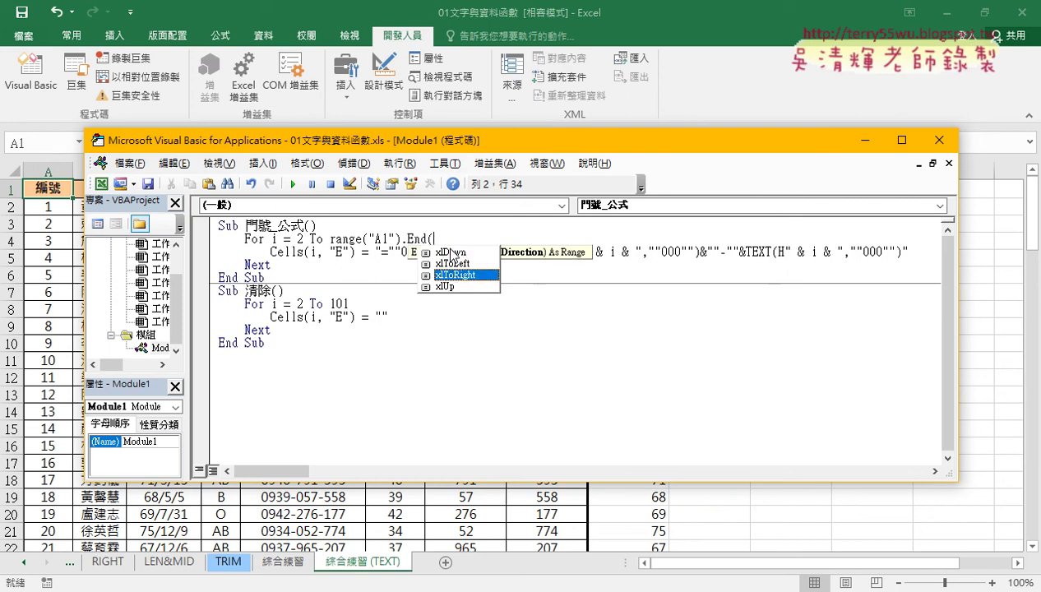
key(Down)
key(Up)
key(Up)
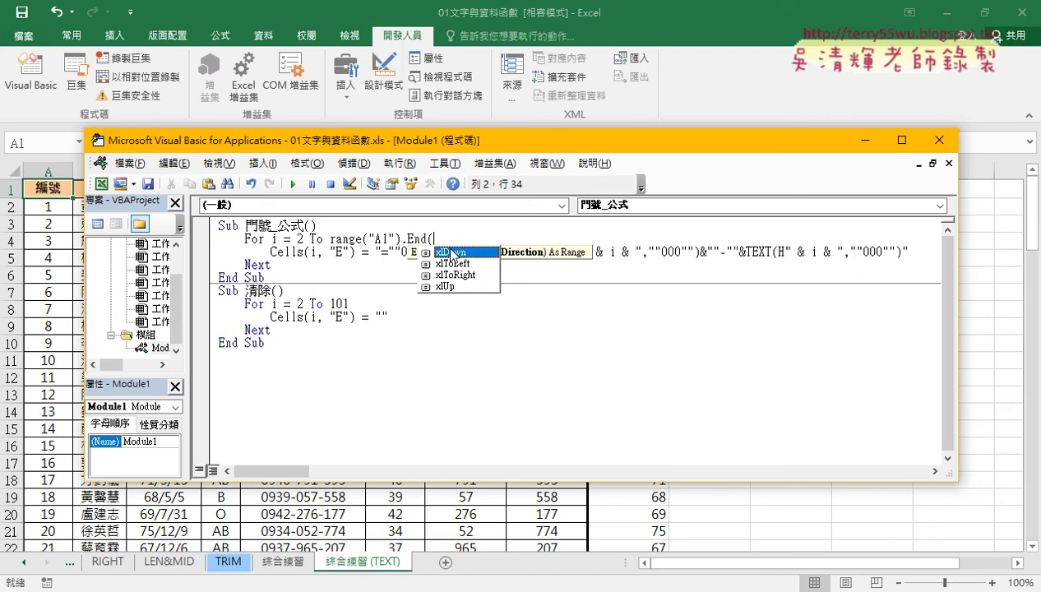
key(Left)
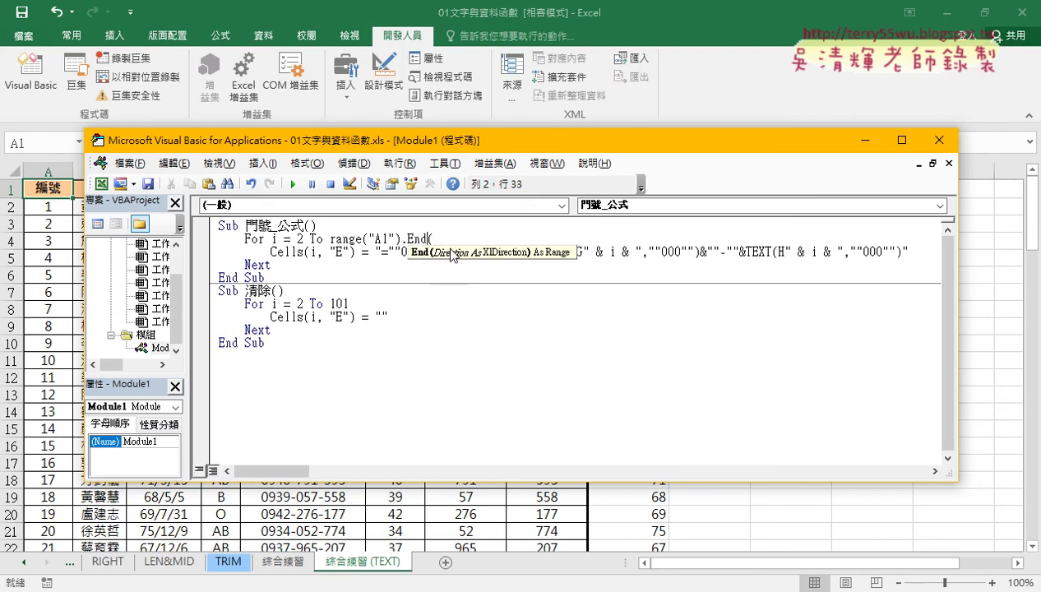
key(Right)
key(BackSpace)
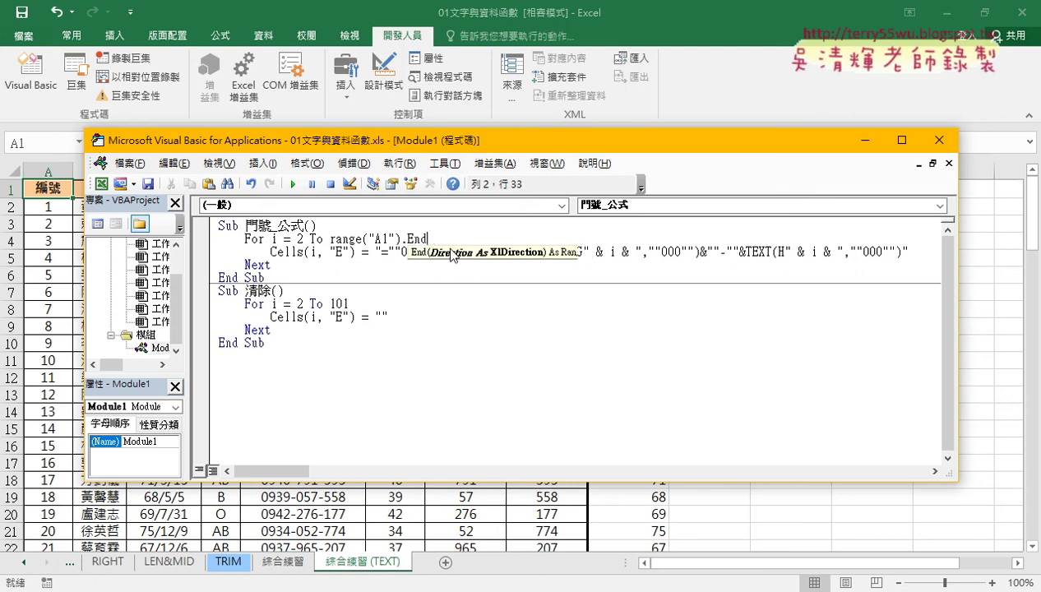
text(()
key(Down)
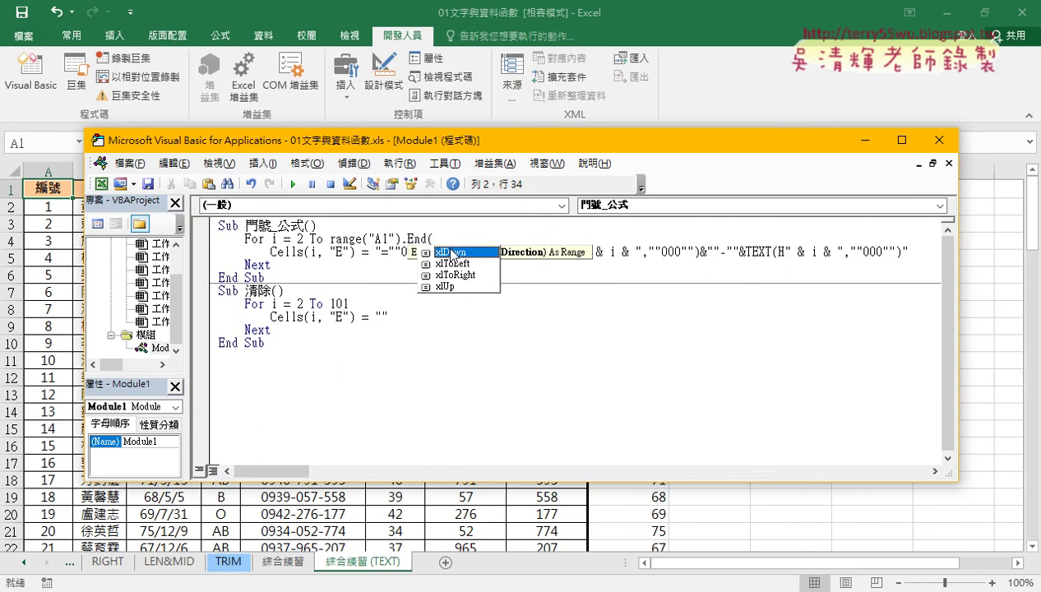
key(Down)
key(Down)
key(Up)
key(Down)
key(Down)
key(Up)
key(Up)
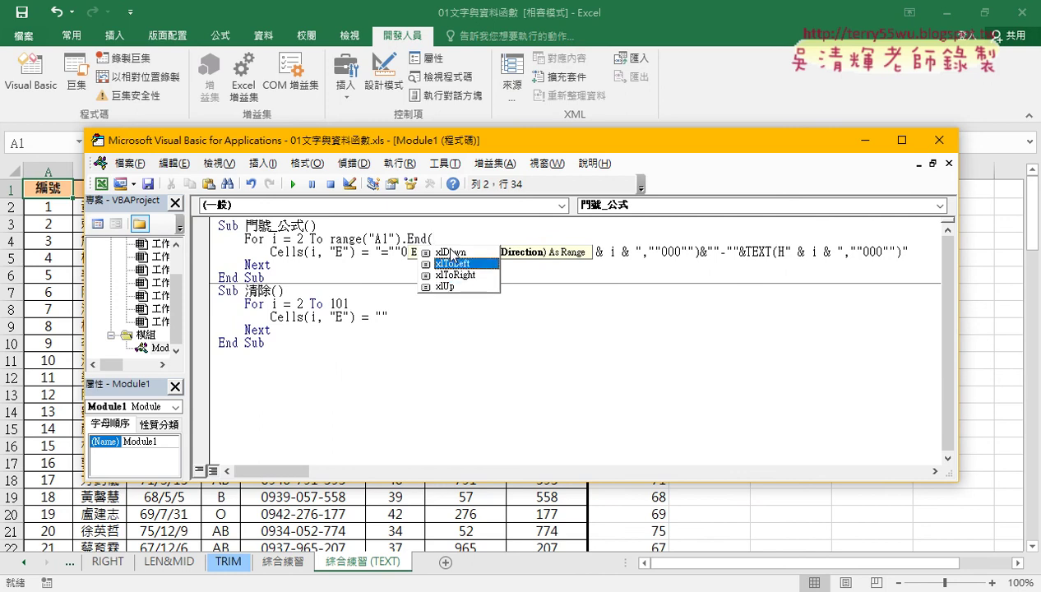
key(Up)
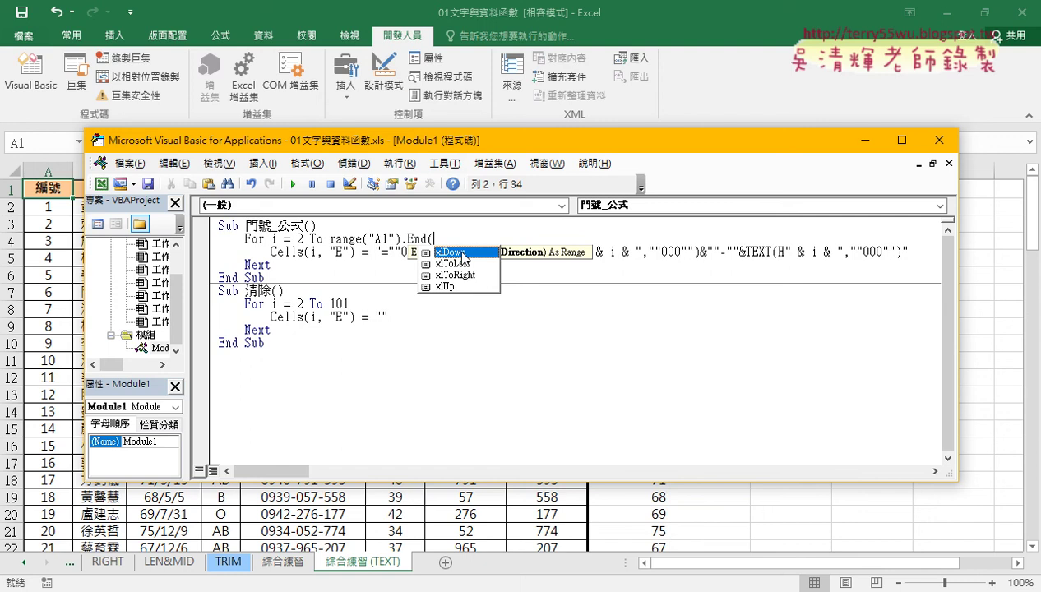
Remove the parenthesis and .End, then re-insert End after range("A1").
key(BackSpace)
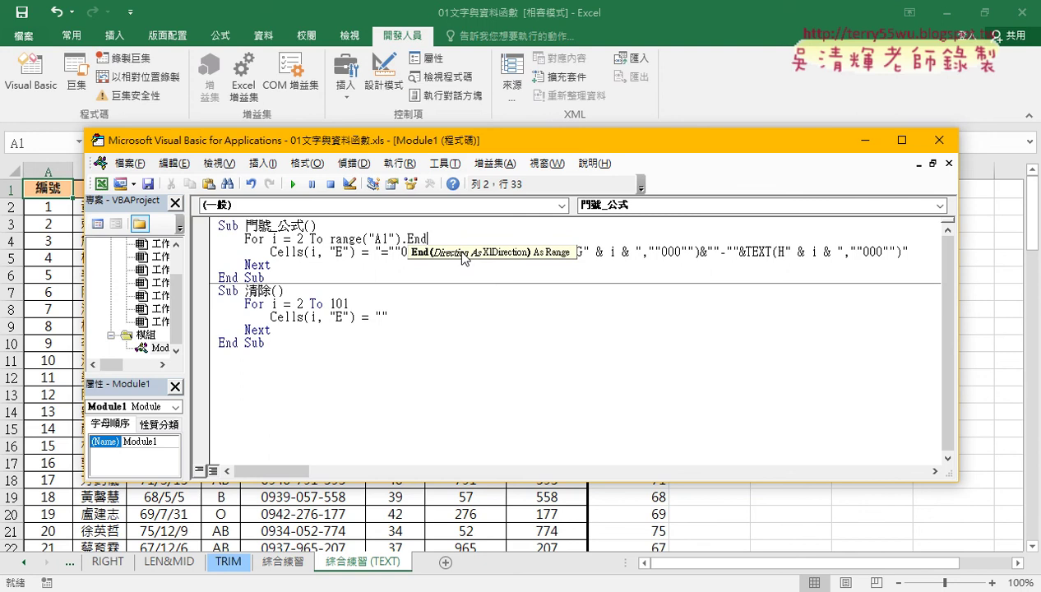
key(BackSpace)
key(BackSpace)
key(BackSpace)
key(BackSpace)
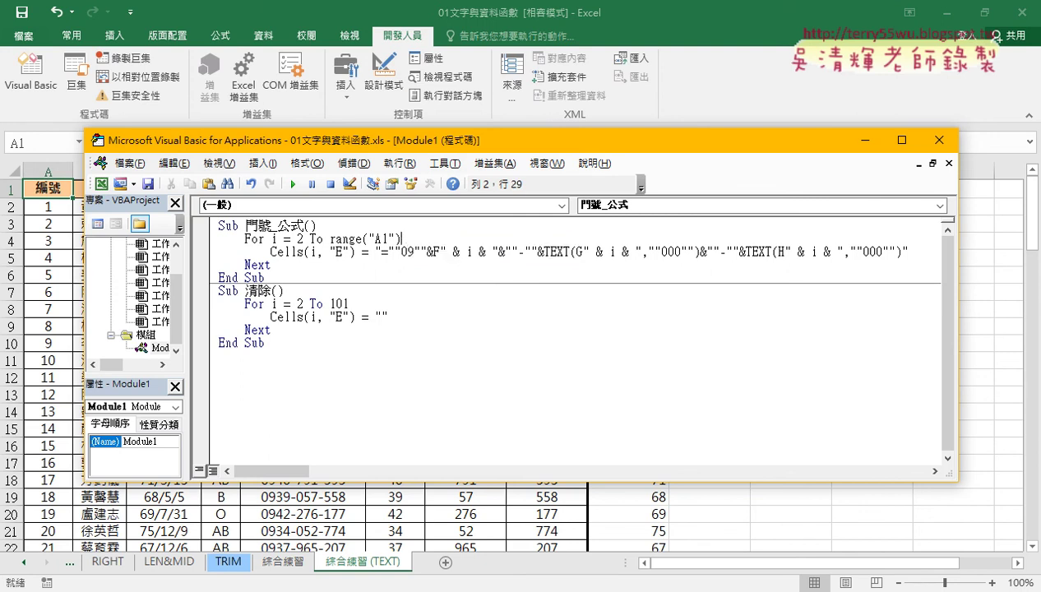
text(.E)
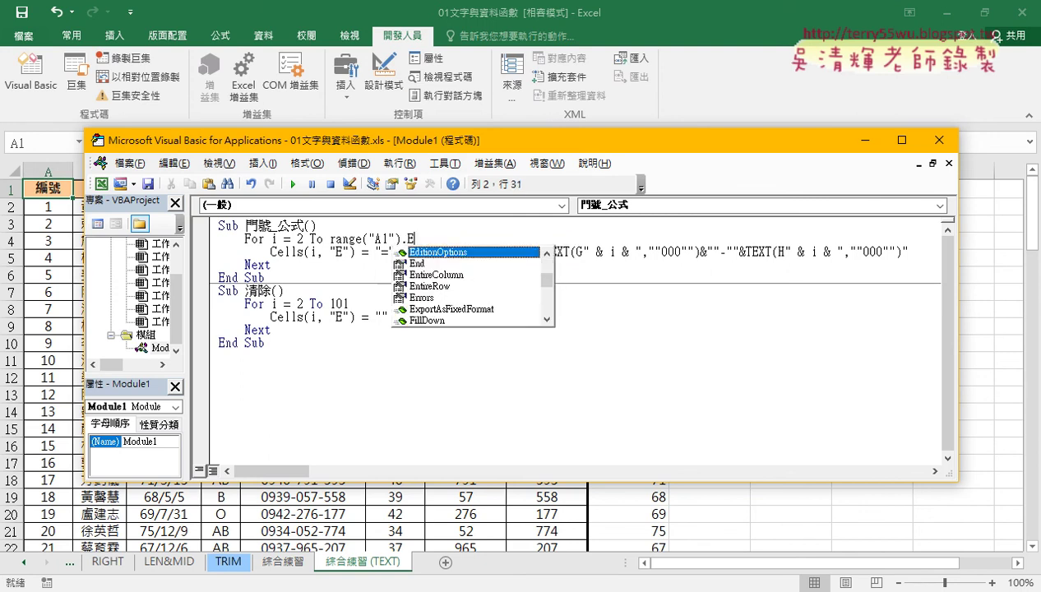
click(428, 263)
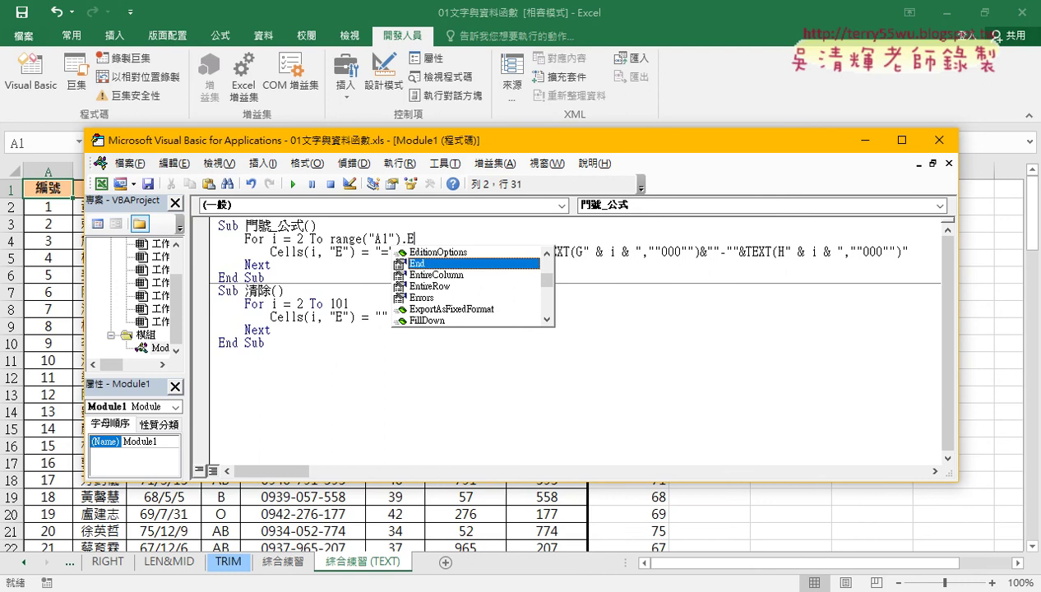
double_click(420, 263)
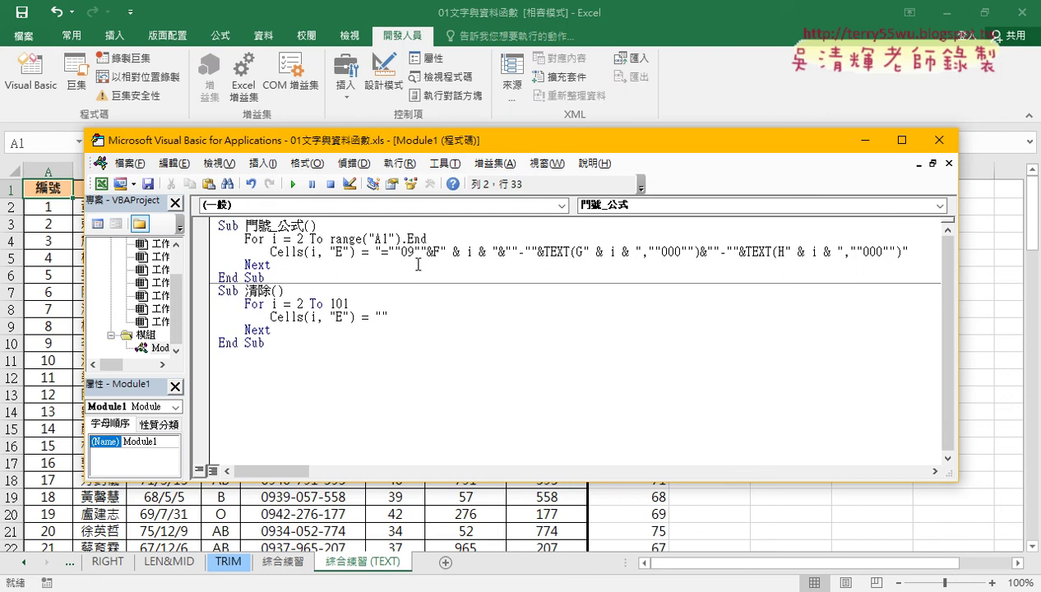
Complete End(xlDown) and type .row after it on the For line.
text(()
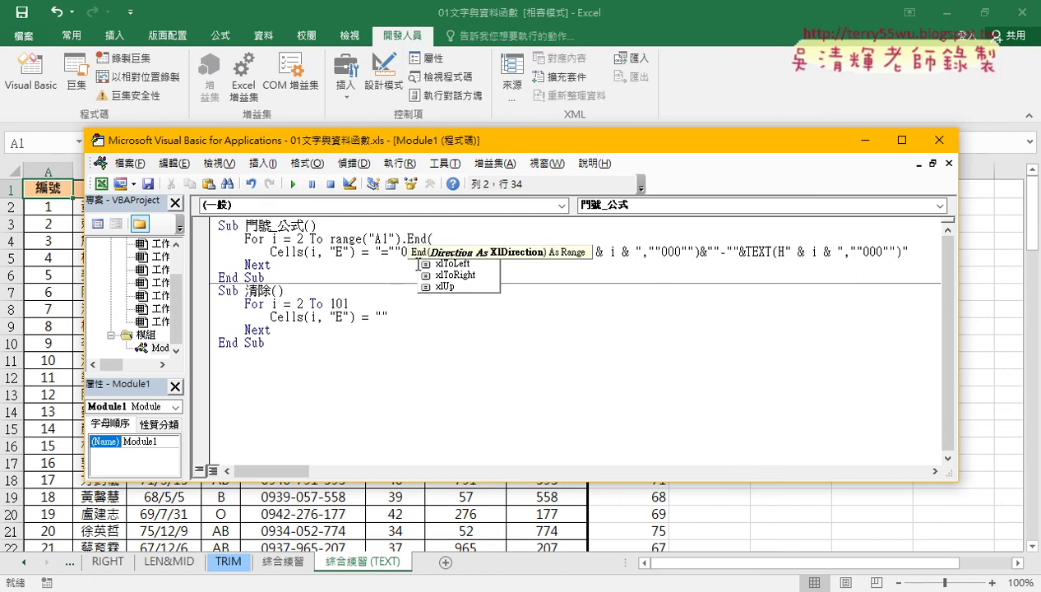
key(Down)
key(Down)
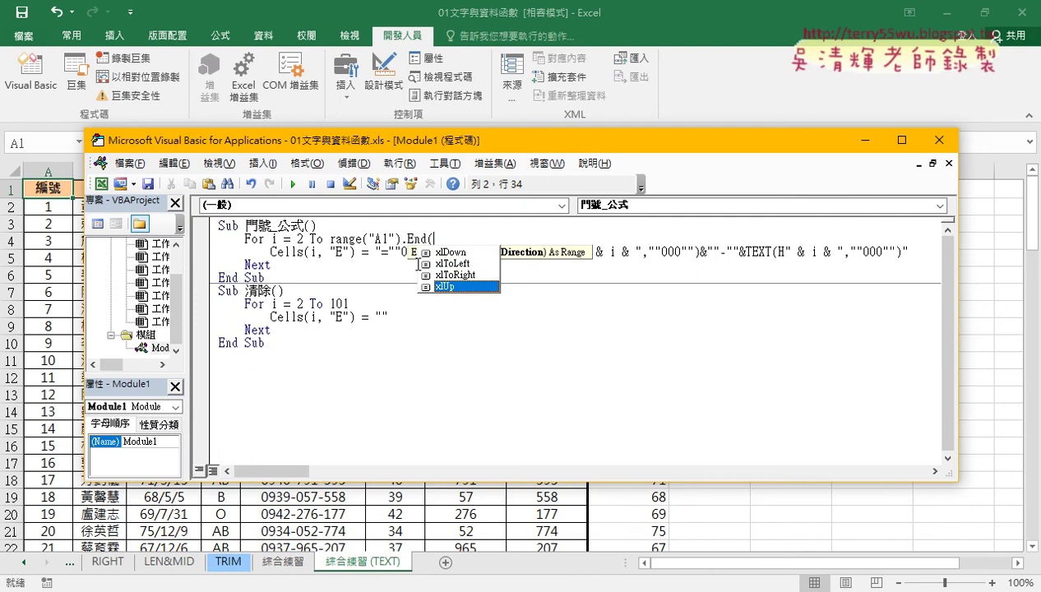
key(Up)
key(Up)
key(Up)
key(Down)
key(Up)
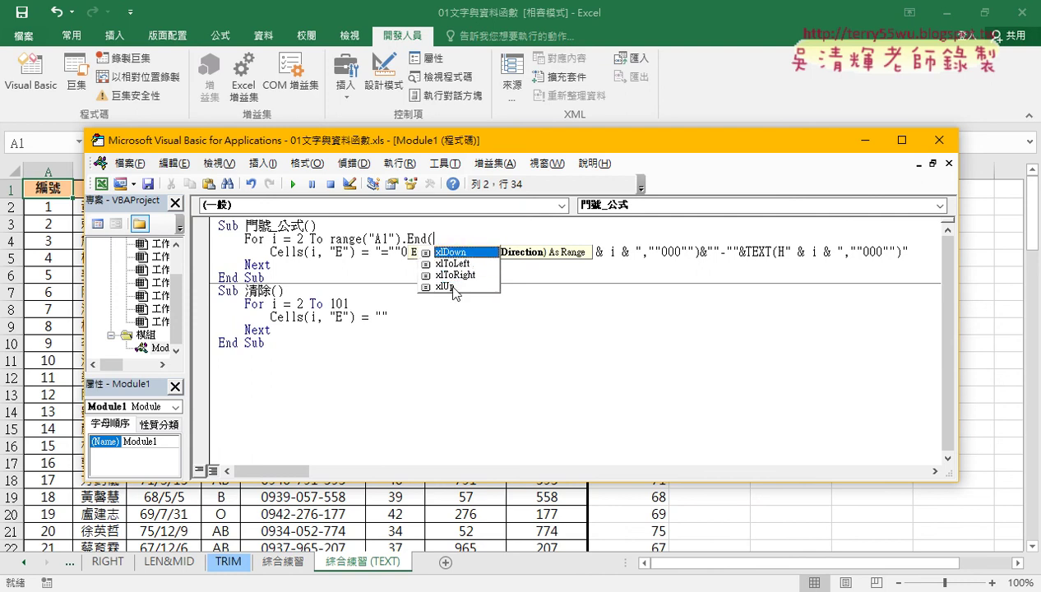
double_click(464, 254)
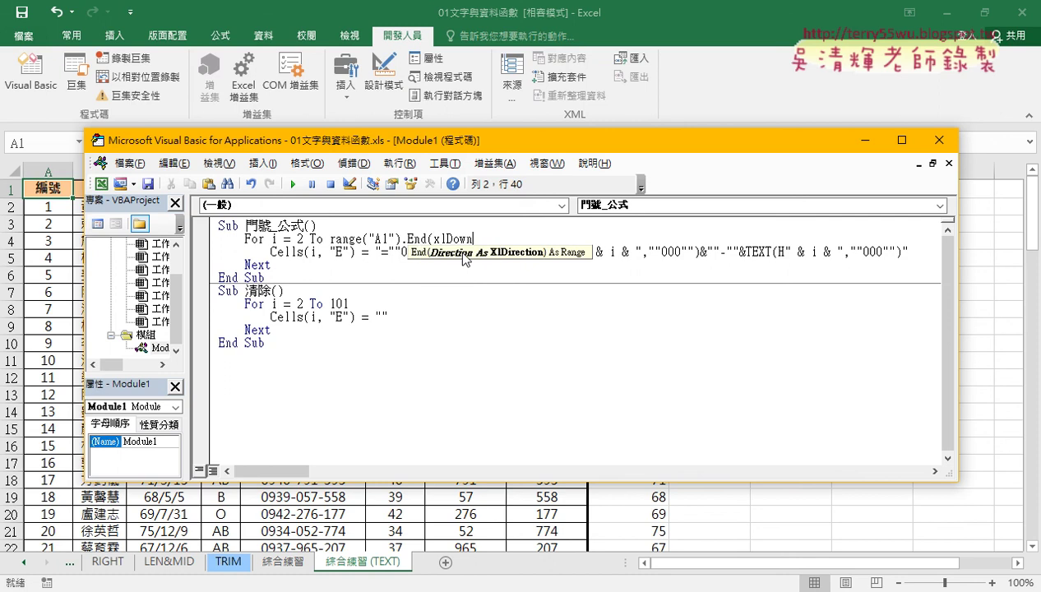
text())
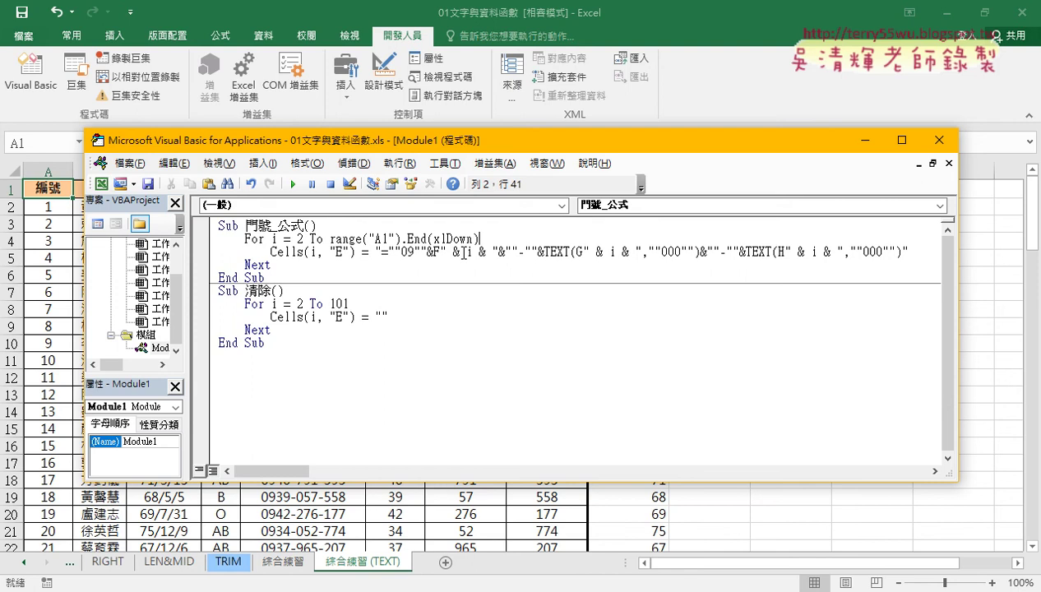
text(.r)
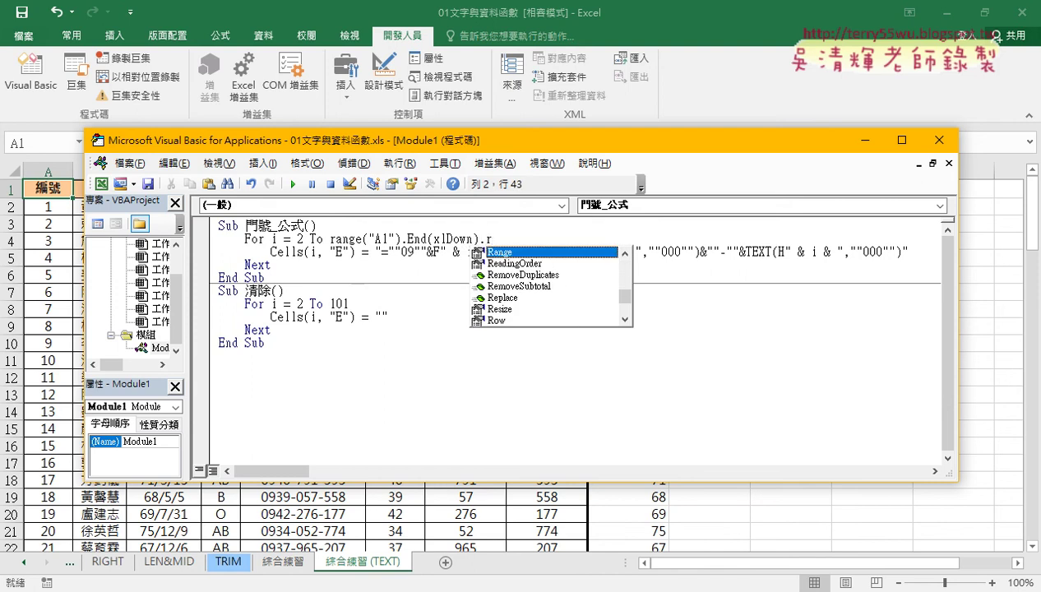
text(ow)
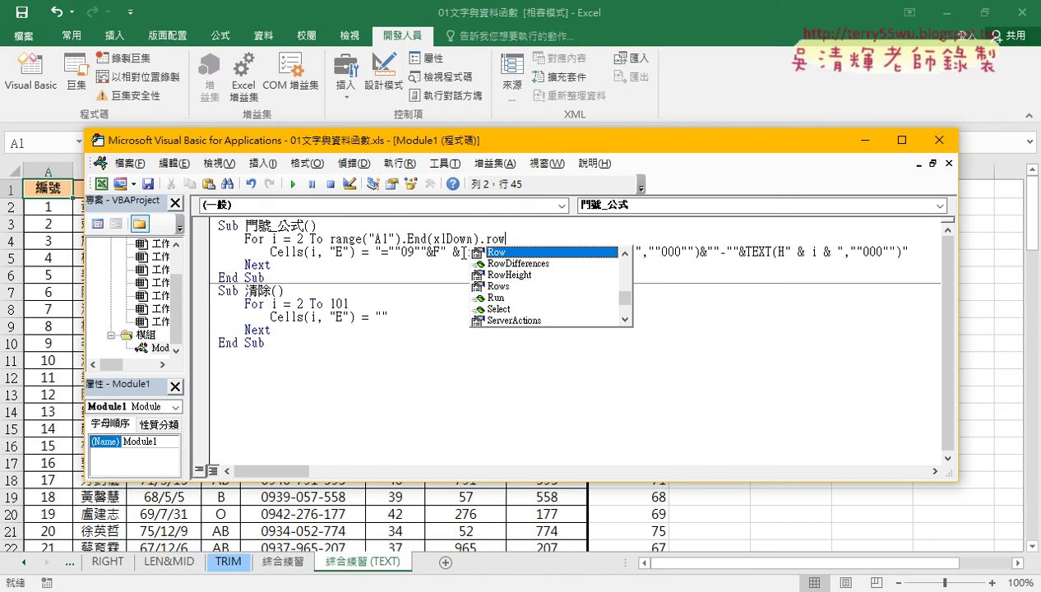
Commit the line as For i = 2 To Range("A1").End(xlDown).Row with auto-corrected capitalisation.
key(Return)
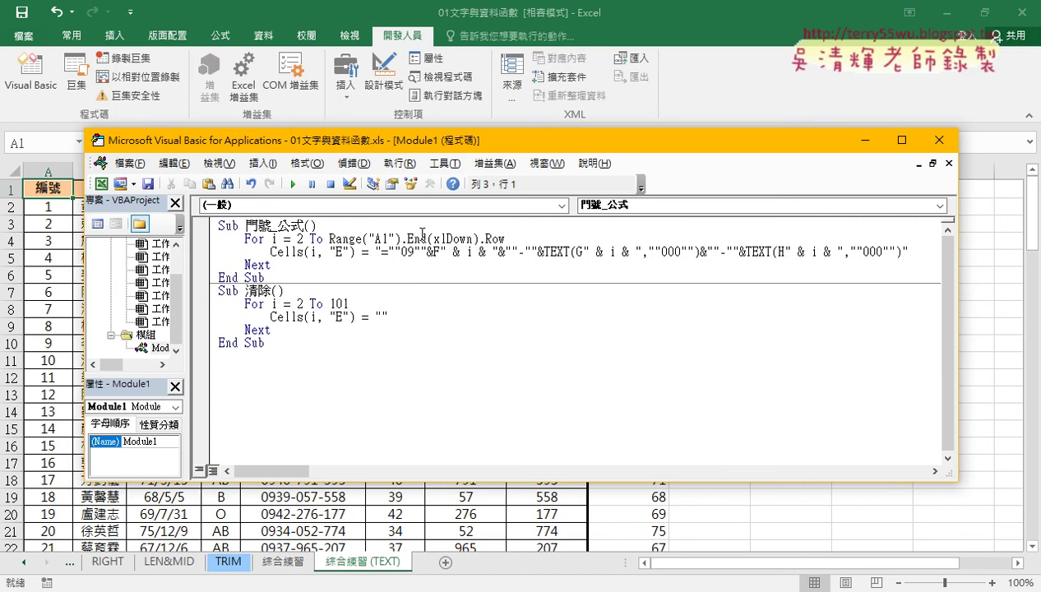
Replace 101 in the 清除 loop with Range("A1").End(xlDown).Row copied from 門號_公式.
drag(337, 238, 329, 238)
drag(494, 238, 486, 238)
click(468, 267)
double_click(354, 302)
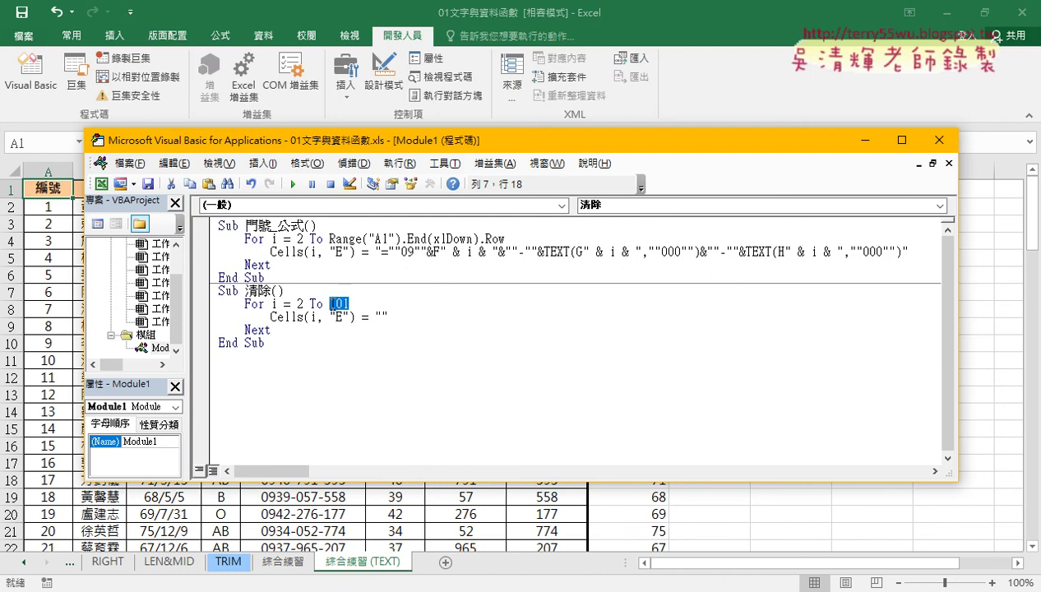
mouse_move(329, 239)
mouse_down()
mouse_move(521, 232)
mouse_move(505, 239)
mouse_up()
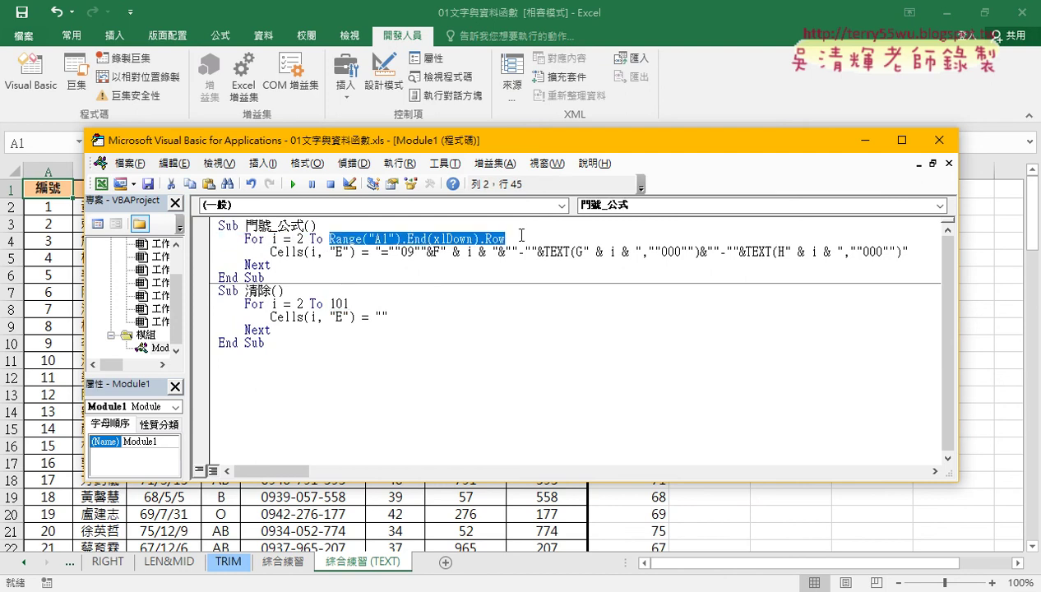
right_click(451, 239)
click(465, 263)
drag(351, 304, 331, 304)
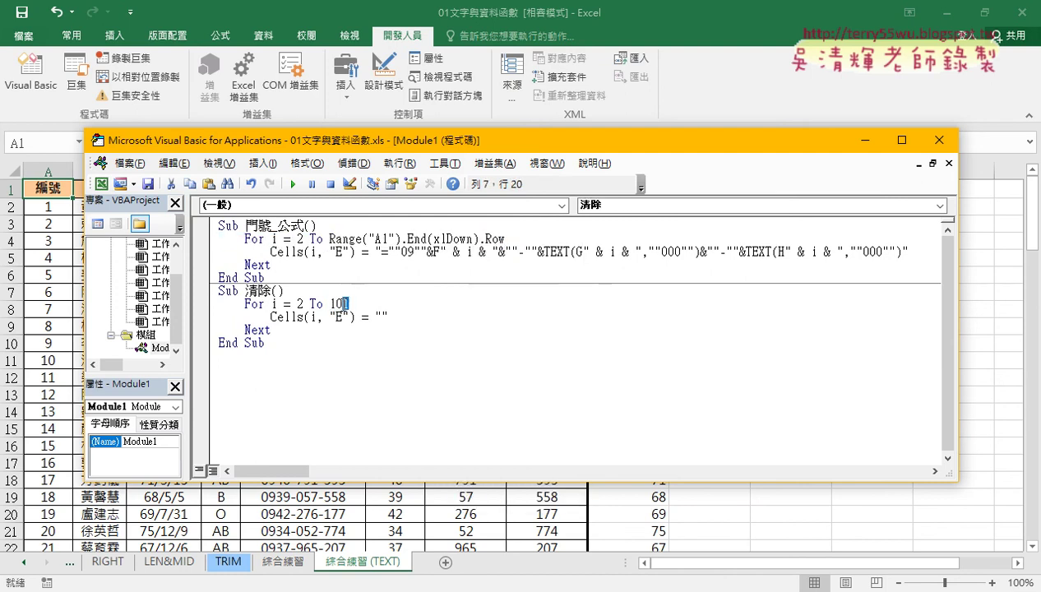
right_click(335, 306)
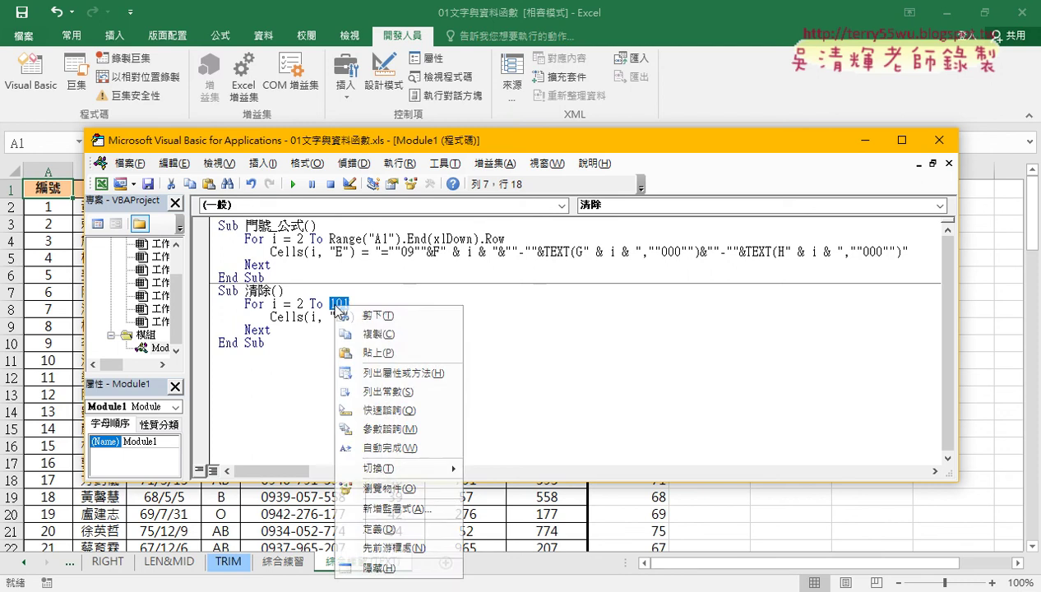
click(377, 352)
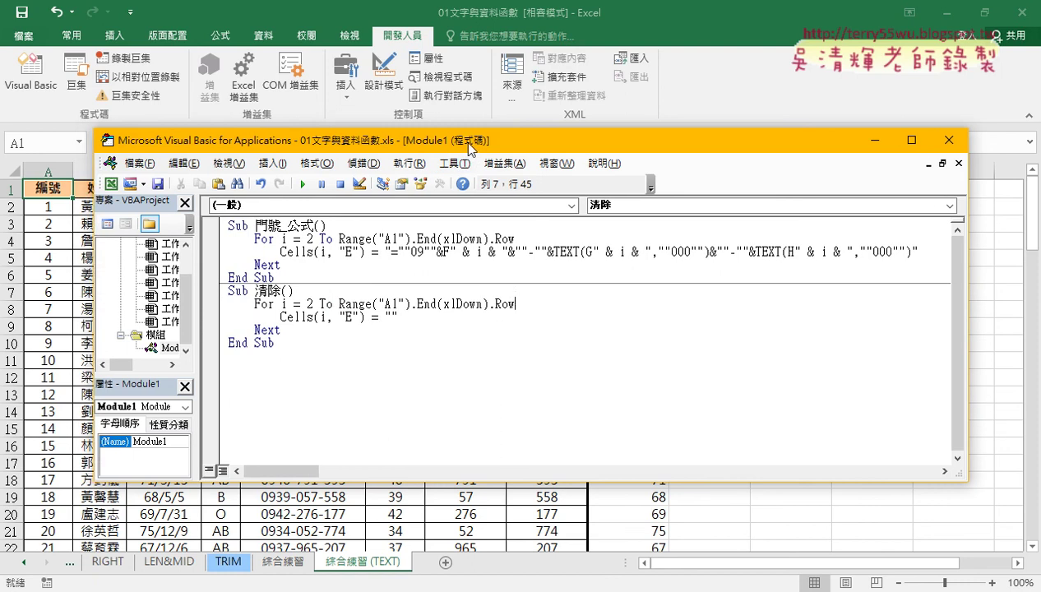
Run the 清除 macro to clear the phone numbers in column E.
drag(439, 140, 725, 132)
click(610, 241)
click(603, 294)
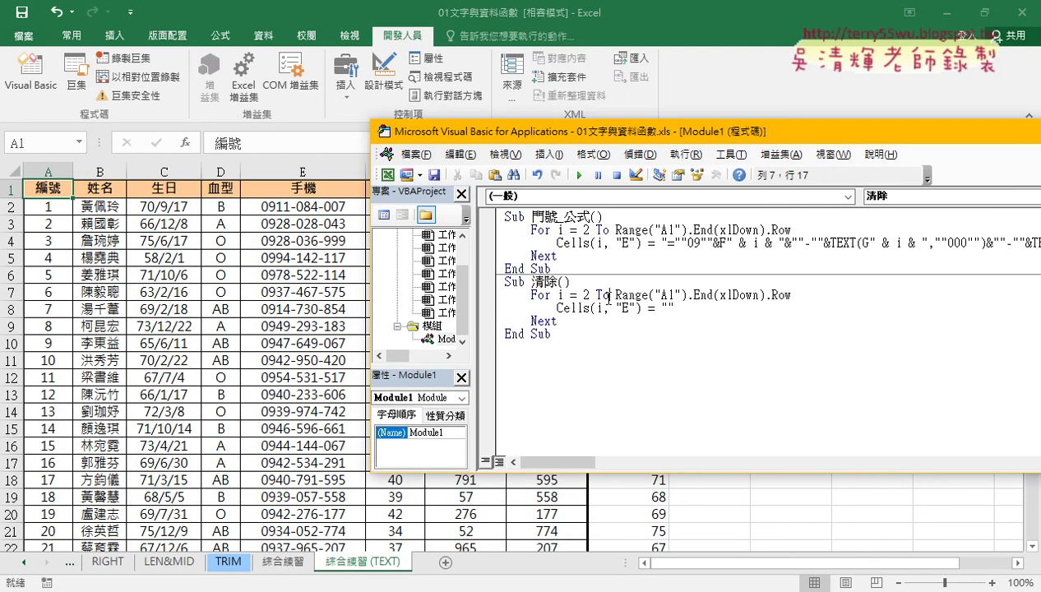
click(579, 175)
click(585, 243)
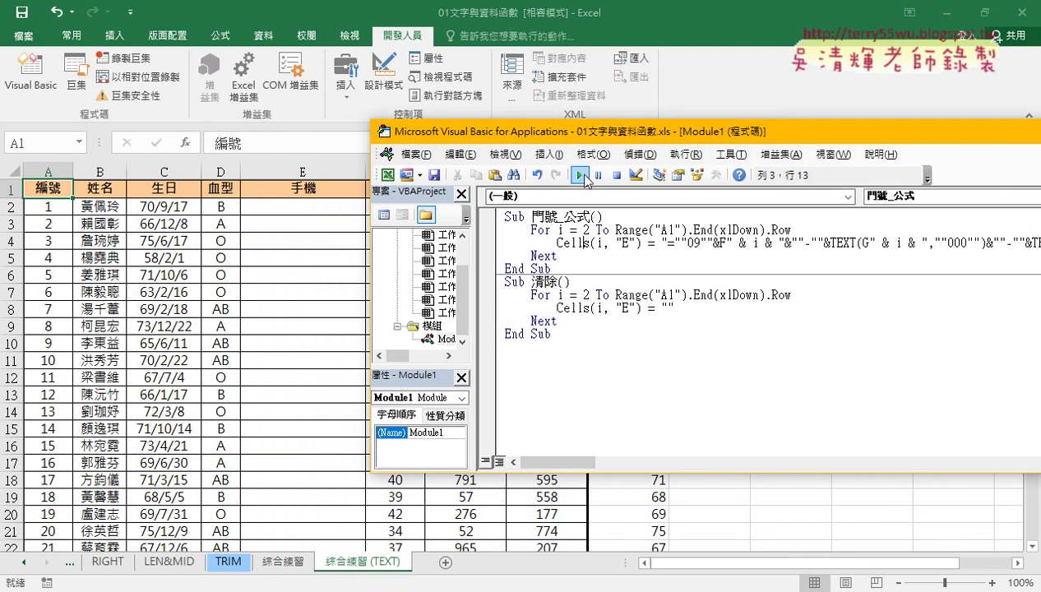
Run 門號_公式 to refill column E phone numbers, then jump to the table's last row.
click(579, 175)
click(234, 287)
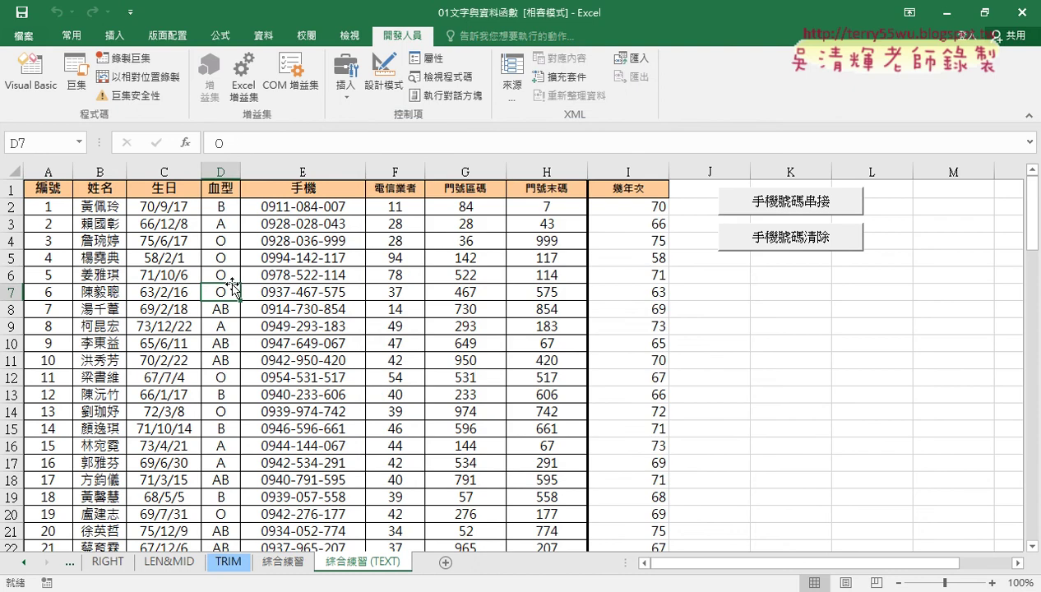
key(ctrl+Down)
scroll(215, 479, down, 2)
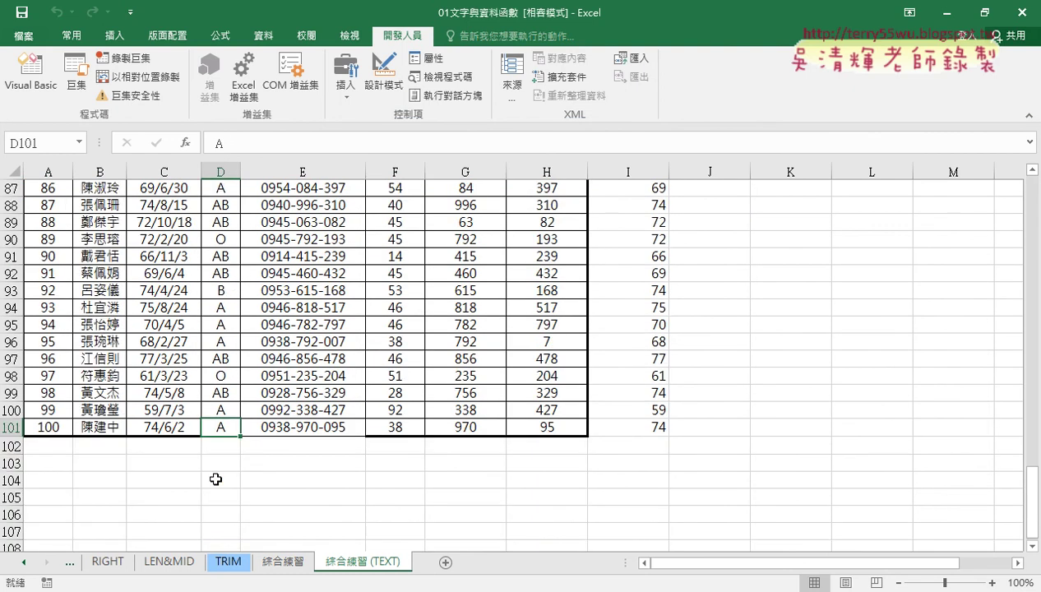
Fill A100:I101 down to add three new test rows, 102–104, below the table.
click(51, 412)
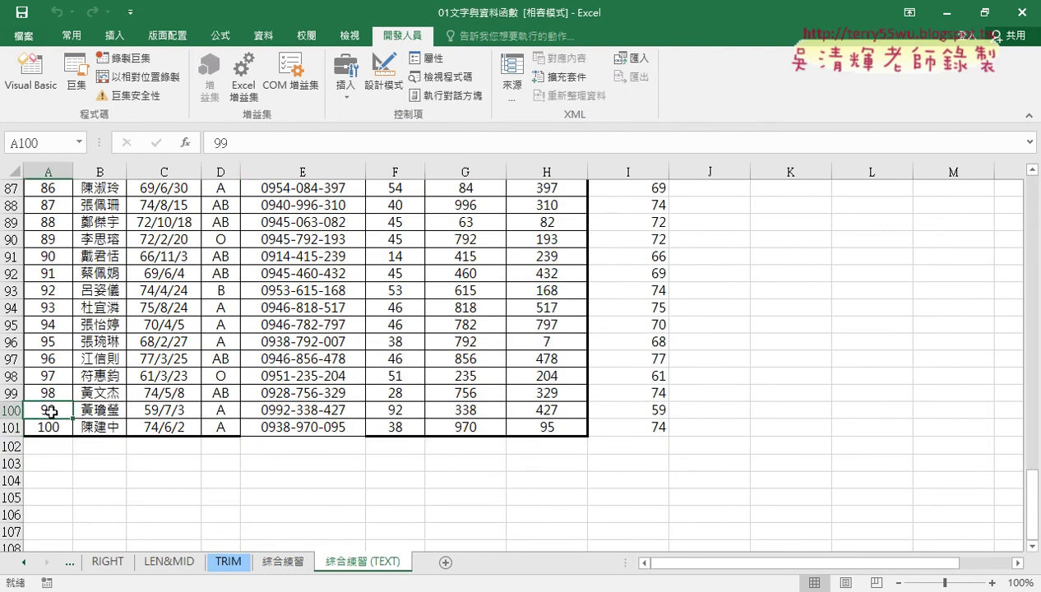
mouse_move(51, 411)
mouse_down()
mouse_move(653, 428)
mouse_move(673, 485)
mouse_up()
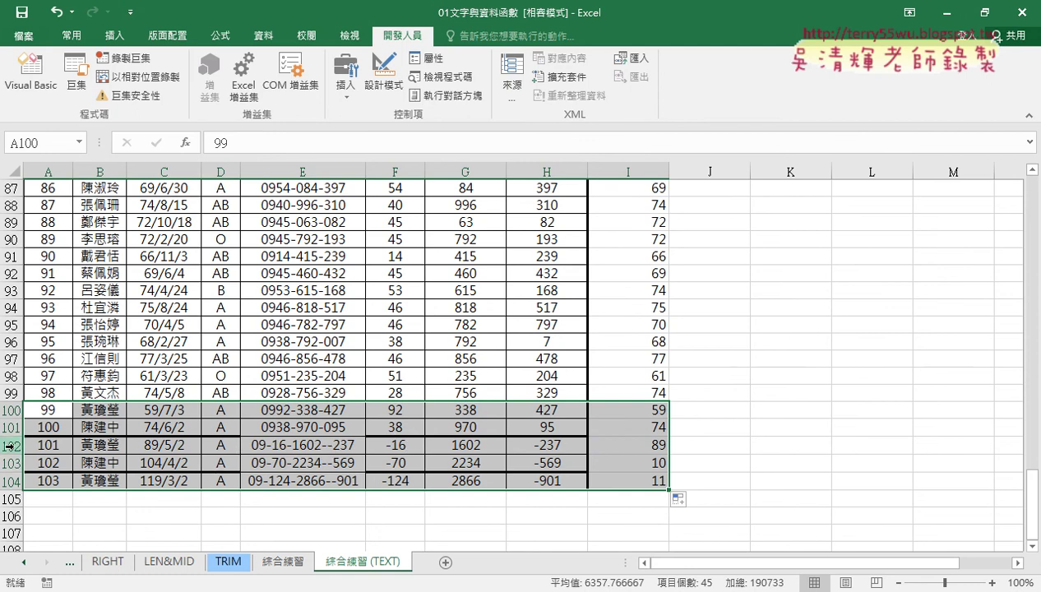
drag(13, 445, 13, 482)
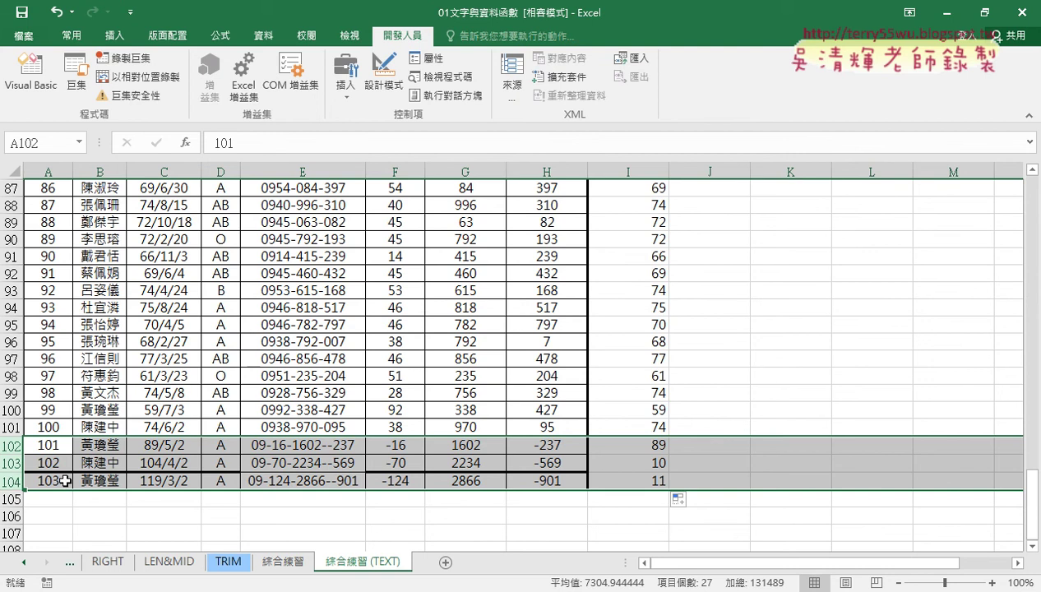
click(60, 97)
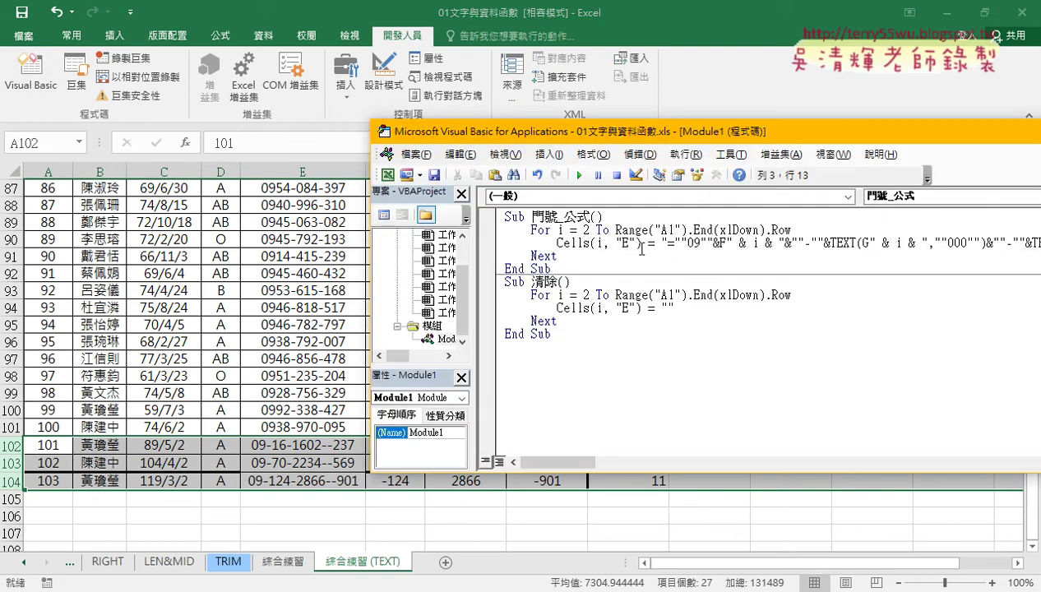
Run 清除 to clear column E, then run 門號_公式 to refill it through row 104.
click(675, 294)
click(580, 176)
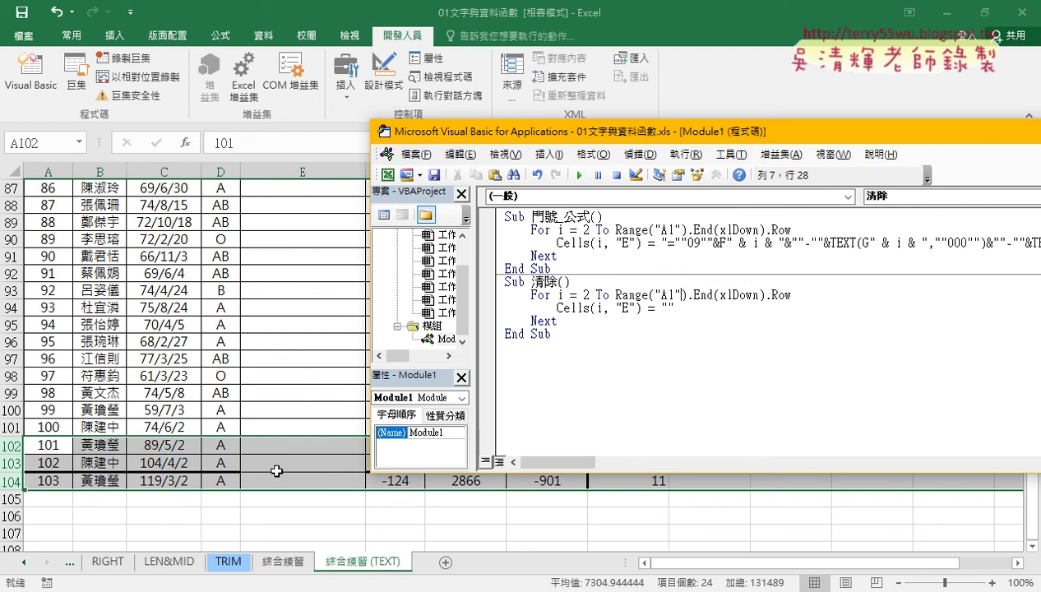
click(607, 234)
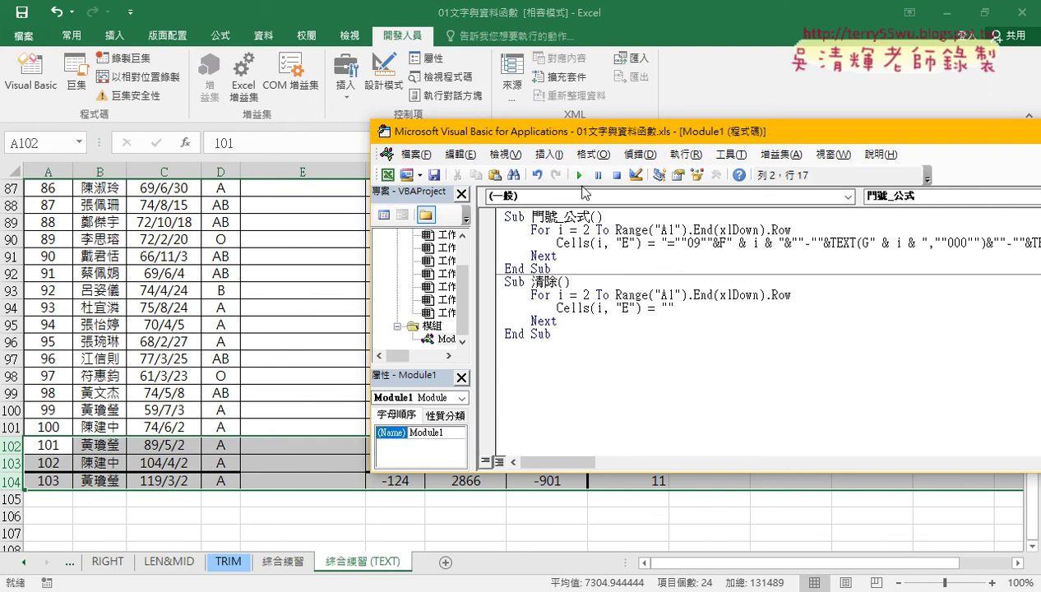
click(581, 176)
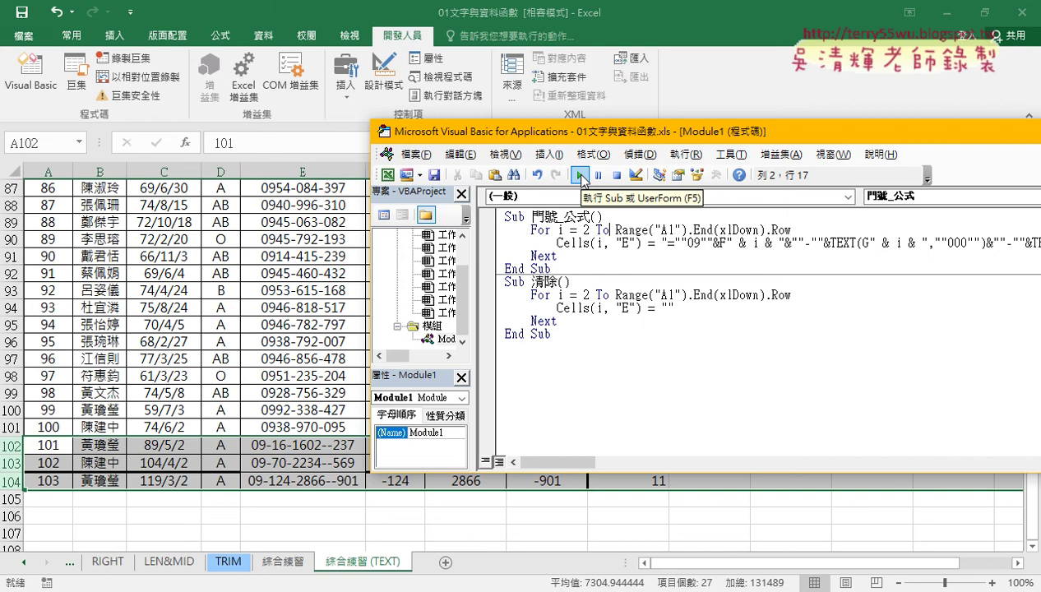
Select the Range("A1").End(xlDown).Row expression in the code and switch to the Google Docs notes.
click(617, 228)
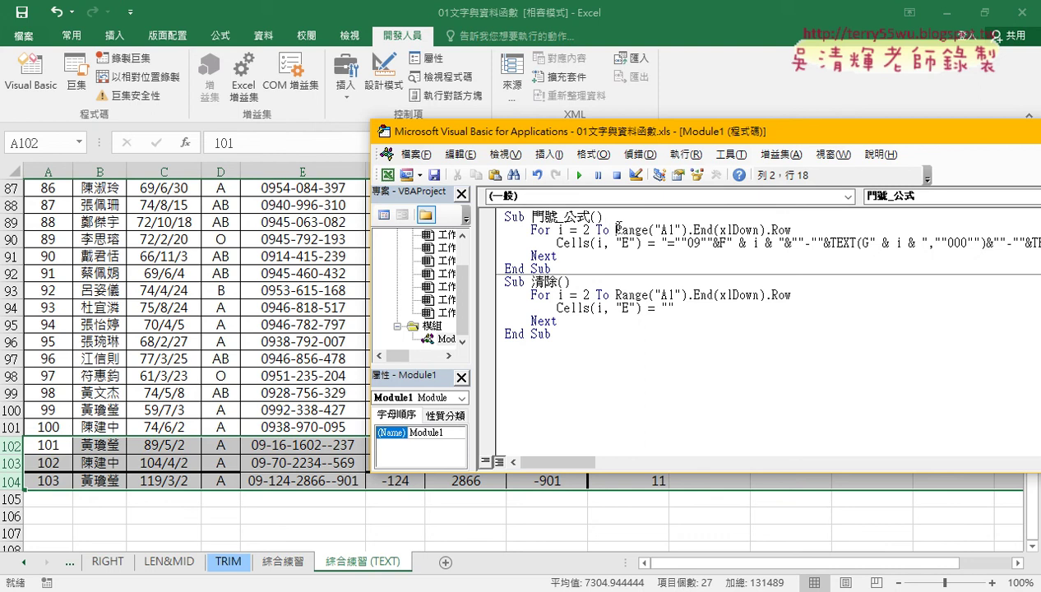
drag(618, 228, 793, 230)
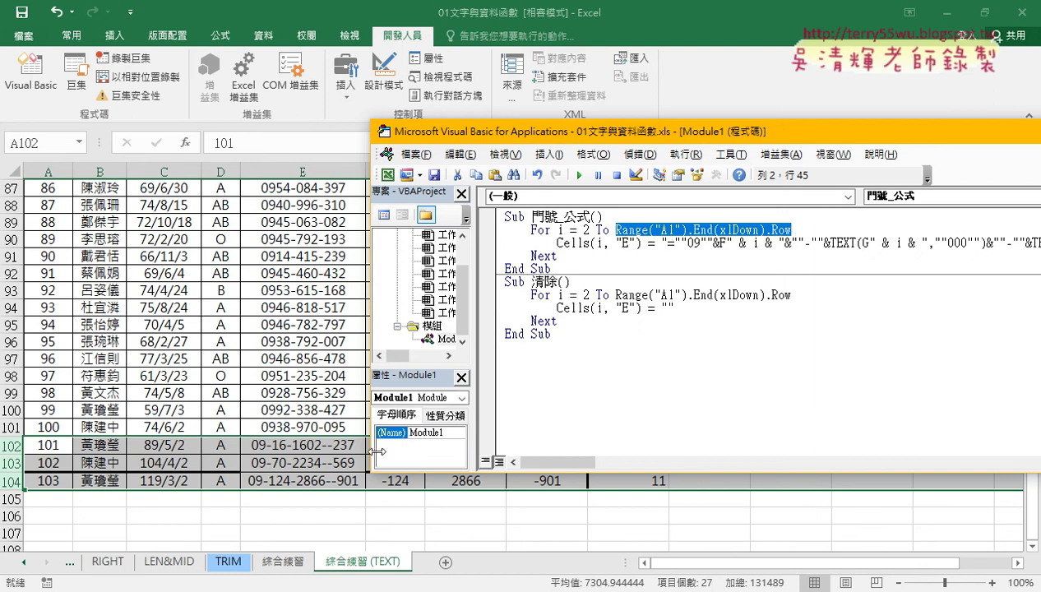
key(alt+Tab)
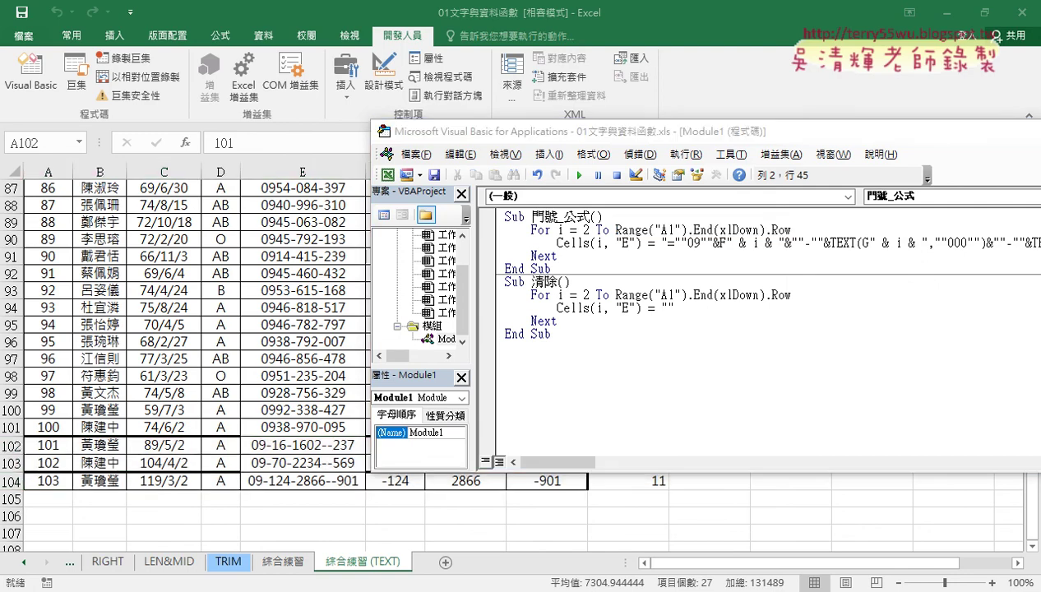
Change Range("A2") to Range("A1") in the end-row note line.
click(460, 329)
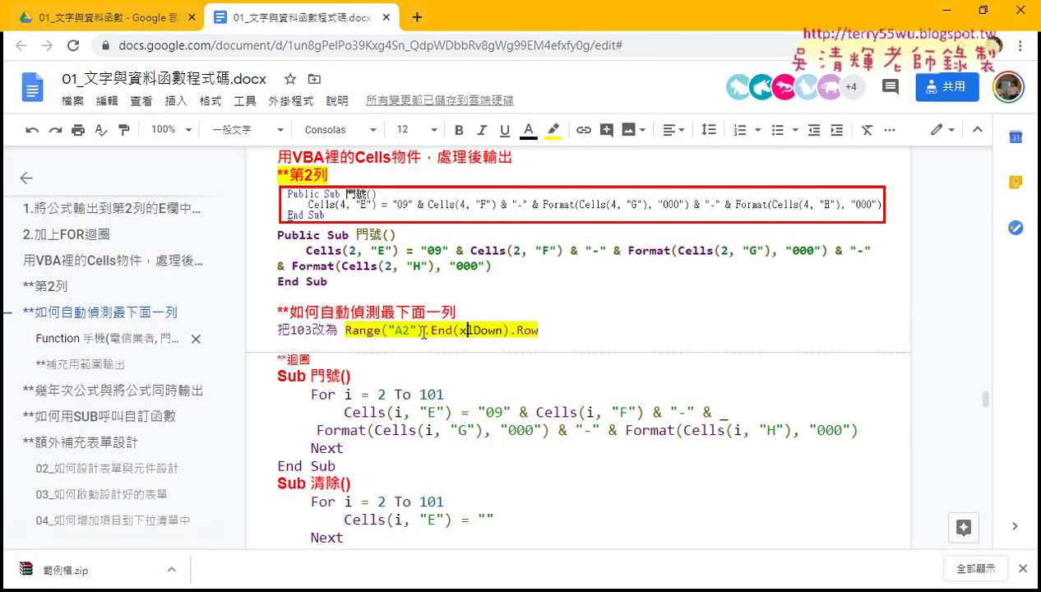
drag(347, 331, 539, 330)
click(407, 330)
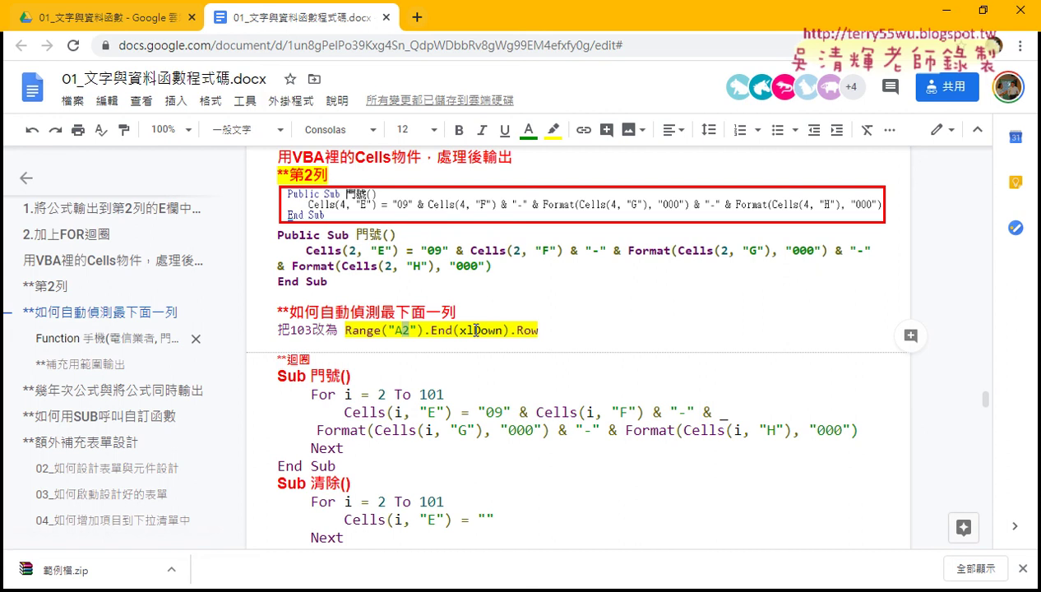
text(1)
Correct 把103改為 to 把101改為 in the note.
click(313, 330)
key(BackSpace)
text(1)
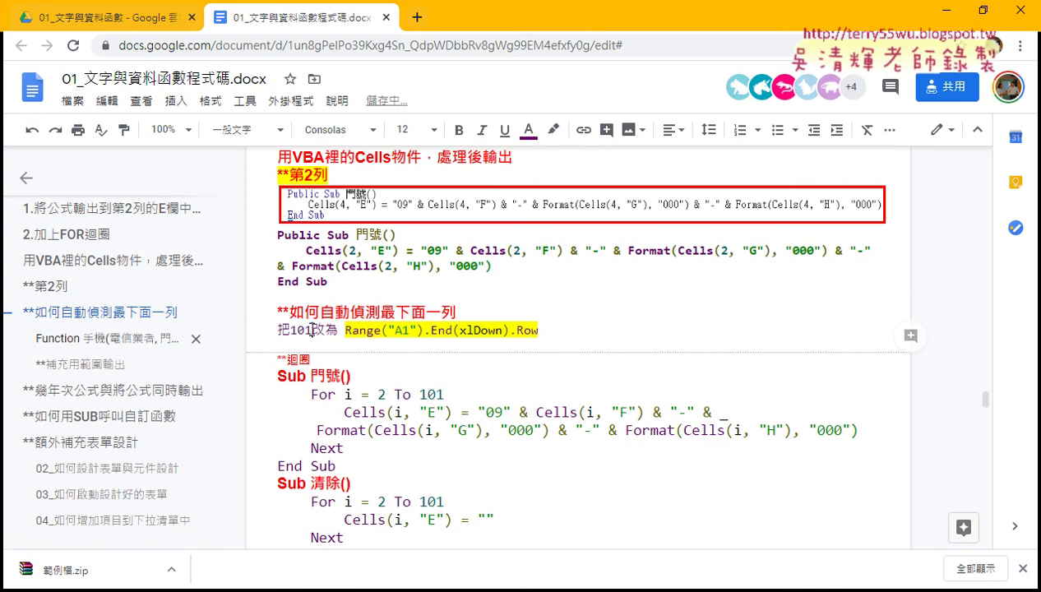
drag(345, 330, 566, 330)
mouse_move(985, 399)
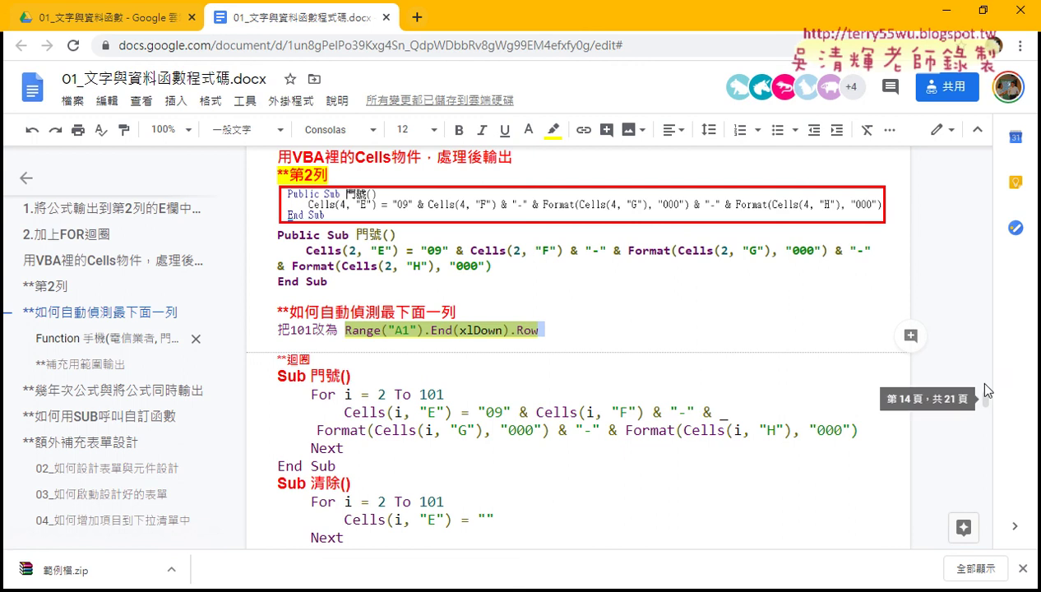